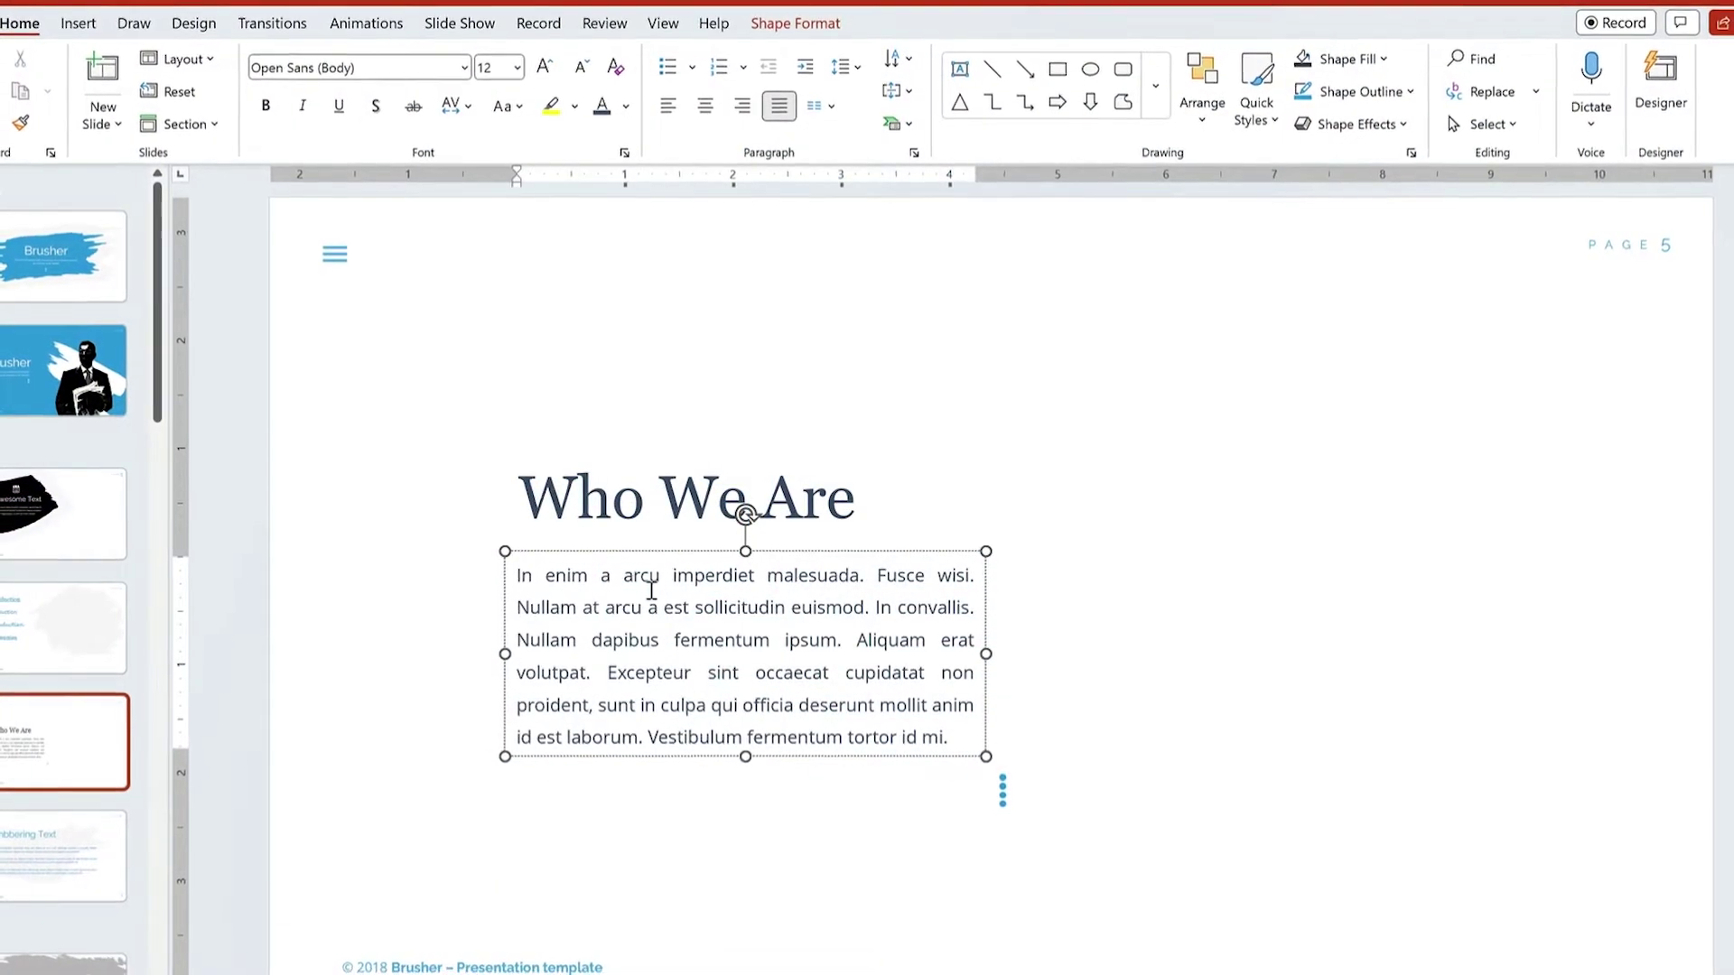
- Select all of the 'Who We Are' body text and apply the Garamond font
key(ctrl+a)
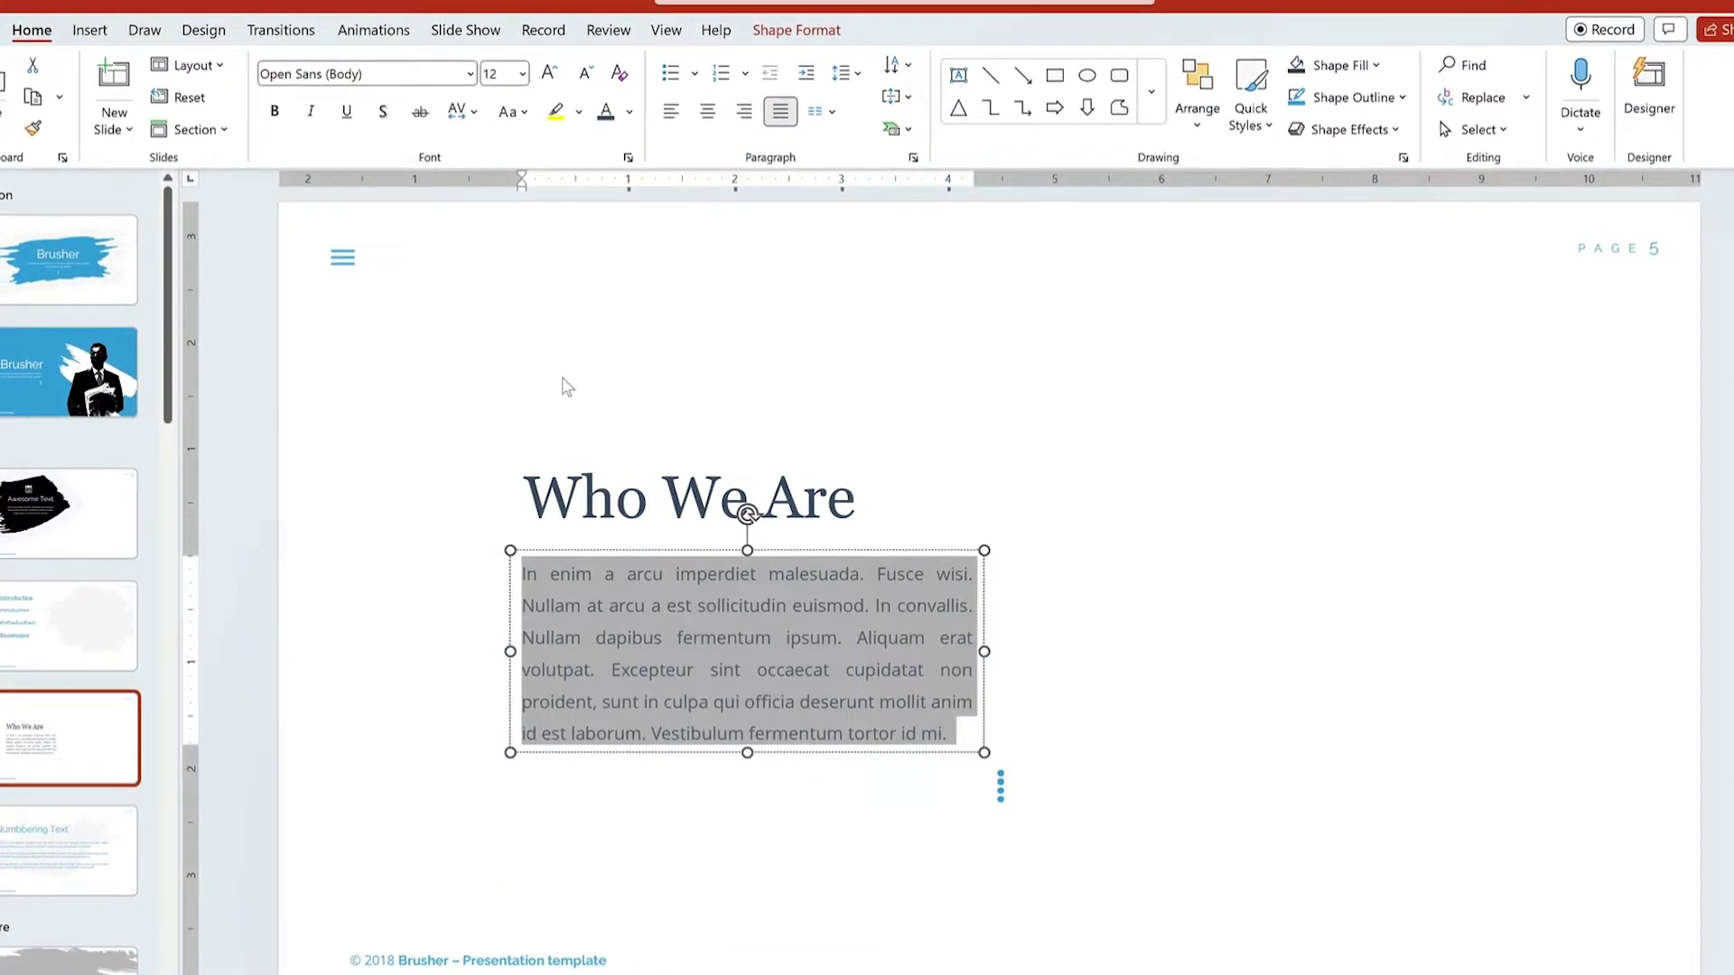
click(470, 73)
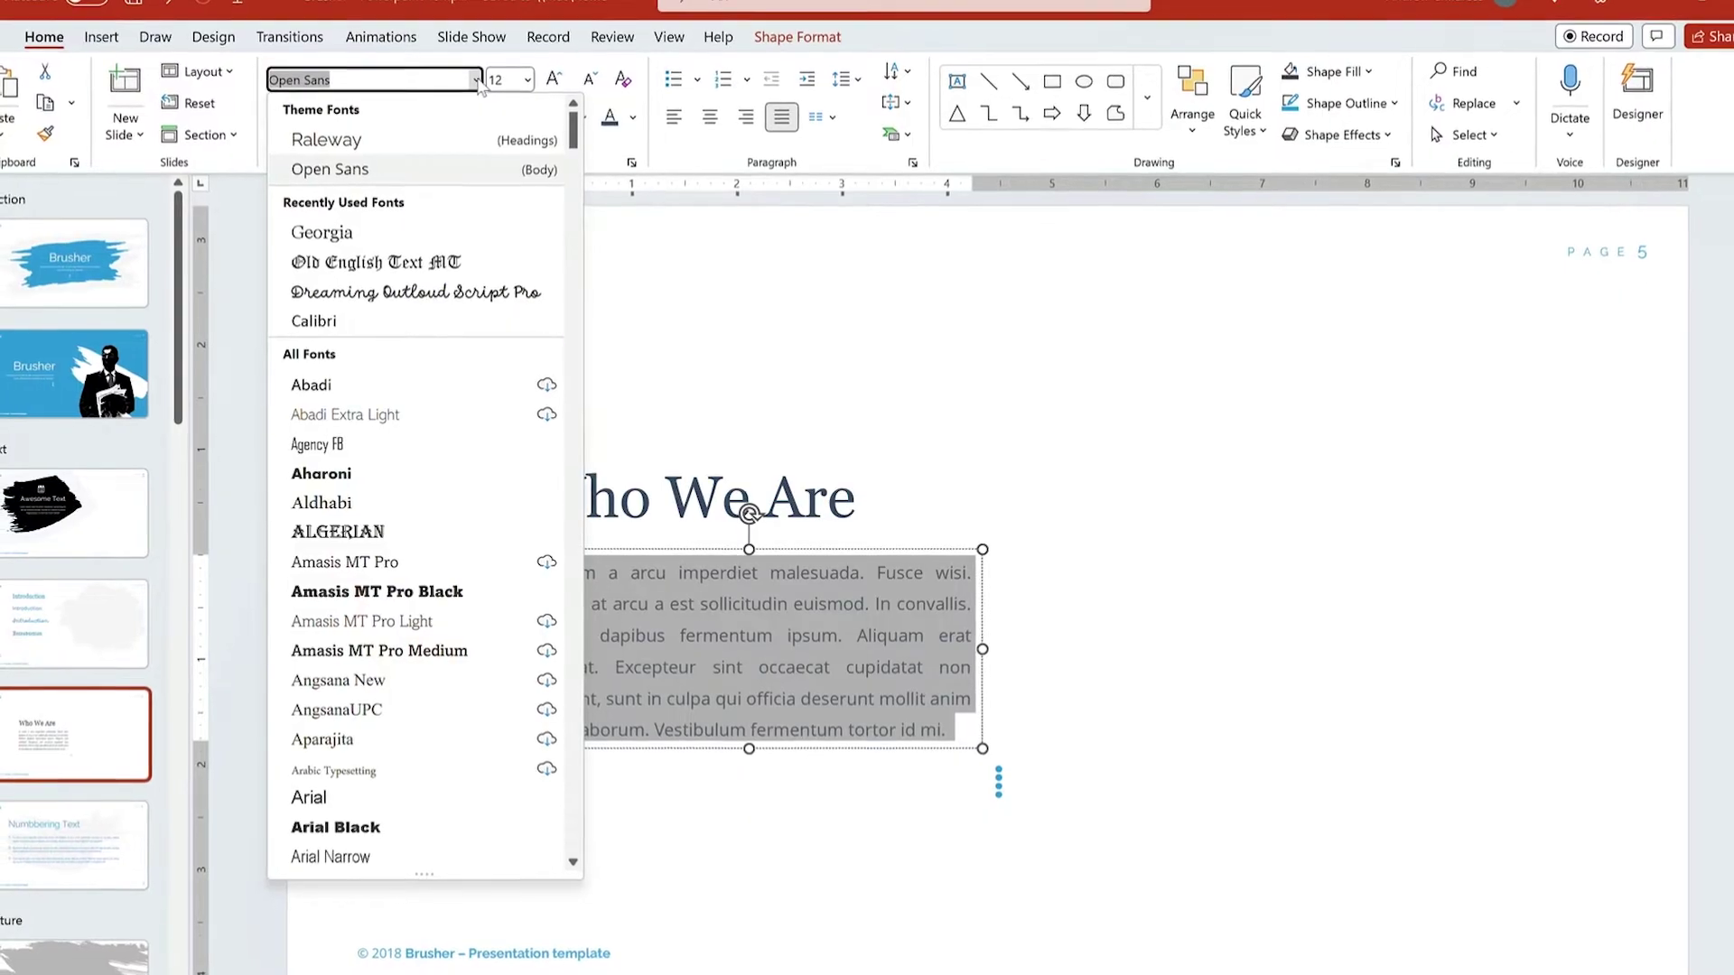
scroll(432, 580, down, 5)
scroll(433, 580, down, 5)
scroll(432, 580, down, 5)
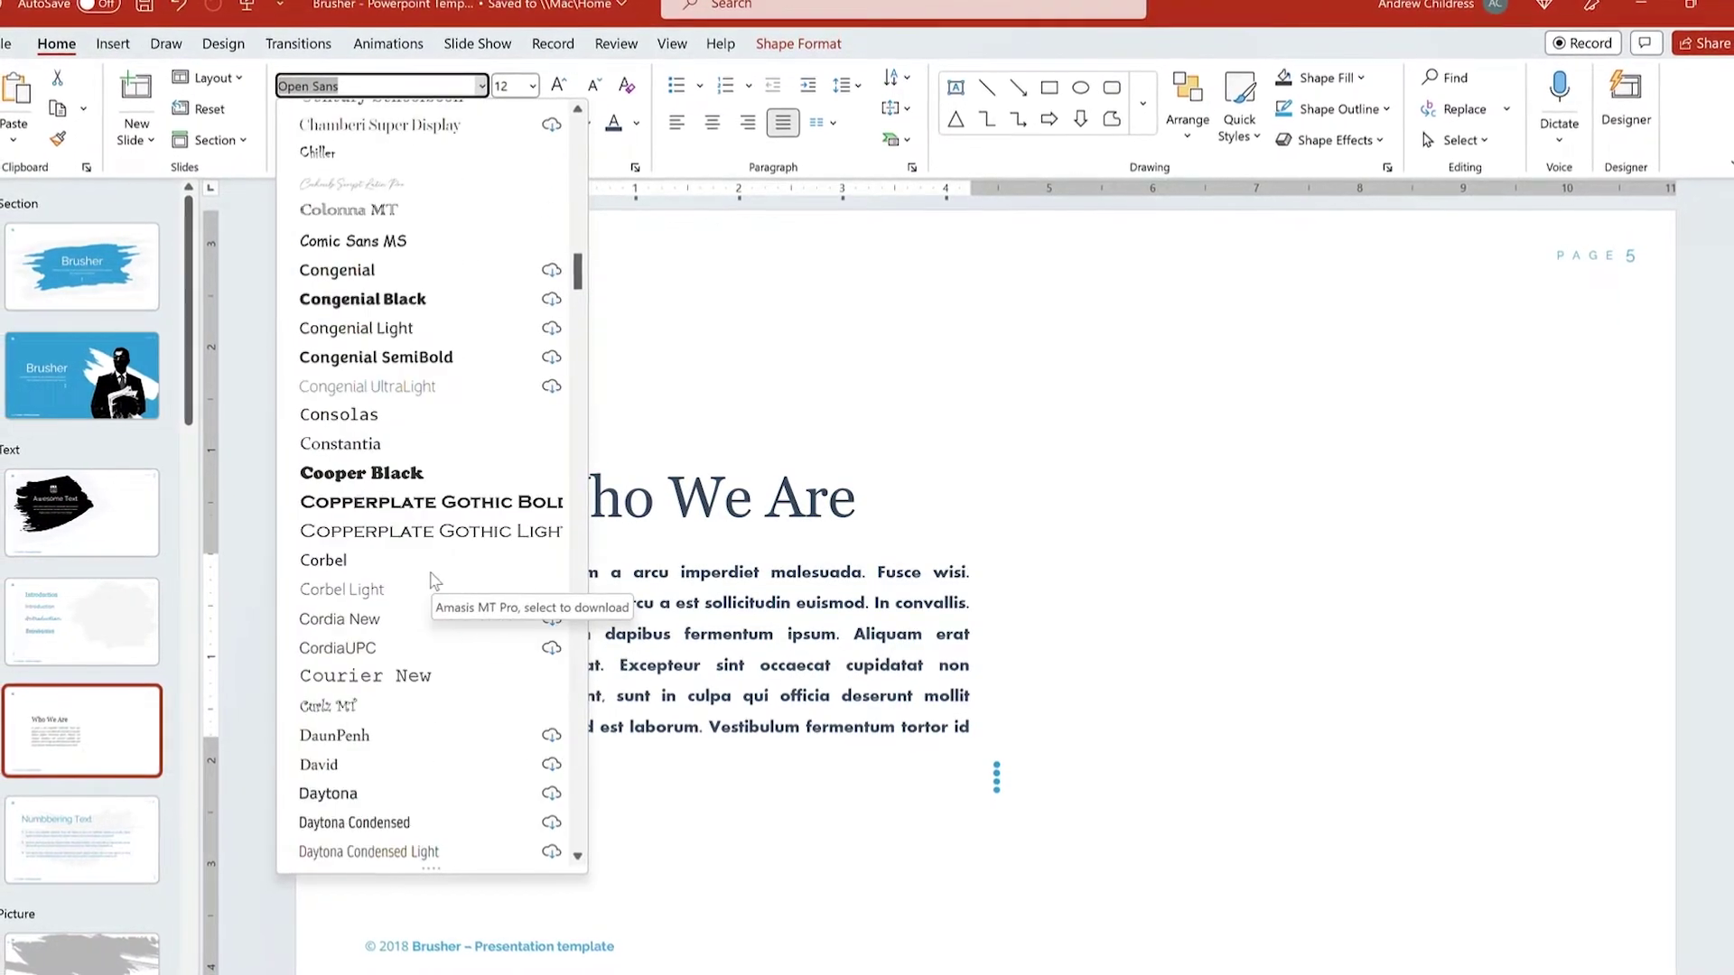
scroll(432, 580, down, 5)
scroll(433, 580, down, 5)
scroll(432, 581, down, 5)
scroll(433, 581, down, 5)
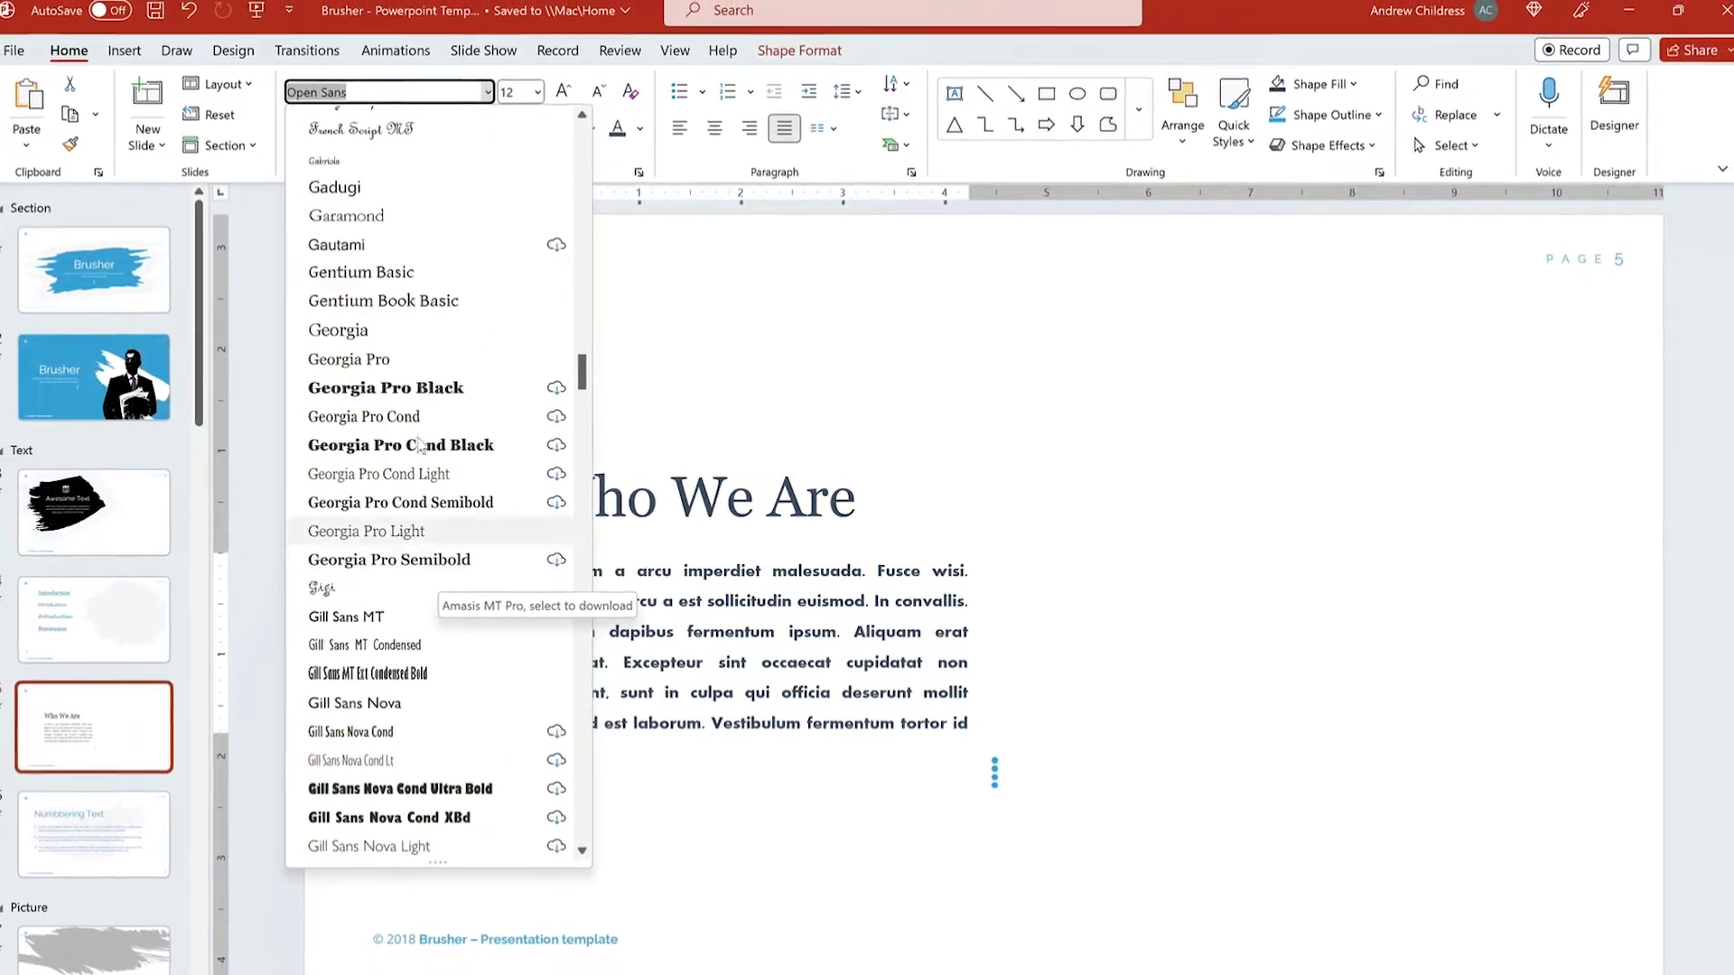
click(414, 217)
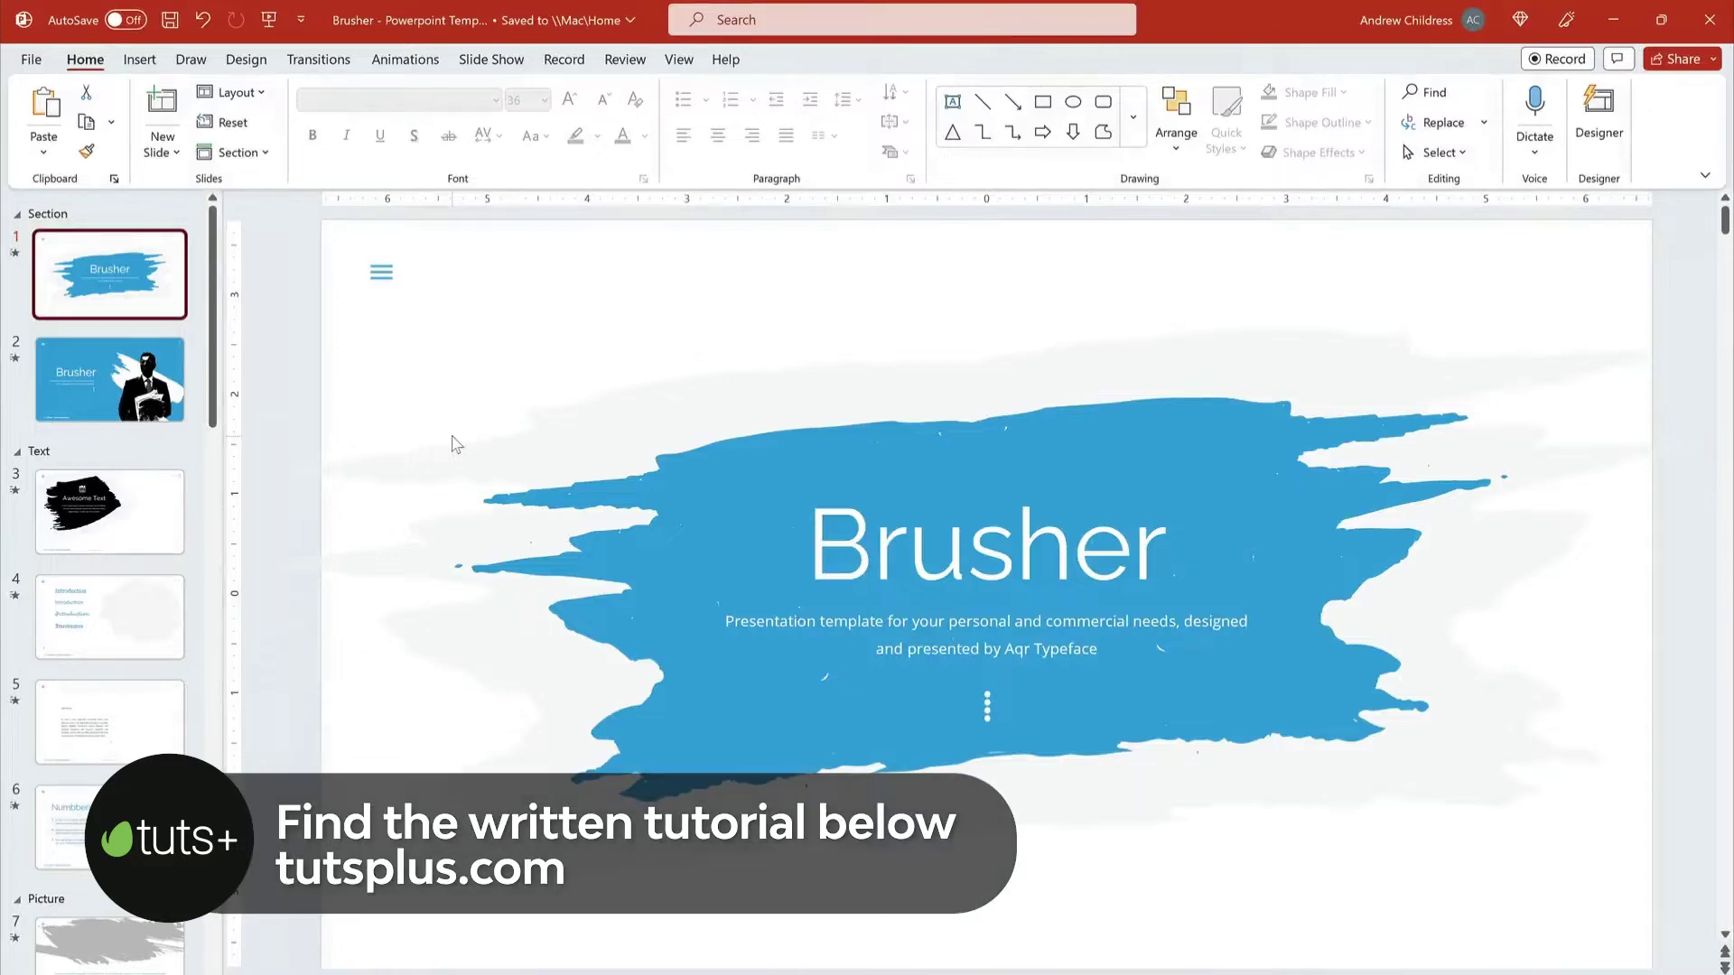
- Page down through the deck to slide 4, showing 'Introduction' in four typefaces
key(Page_Down)
key(Page_Down)
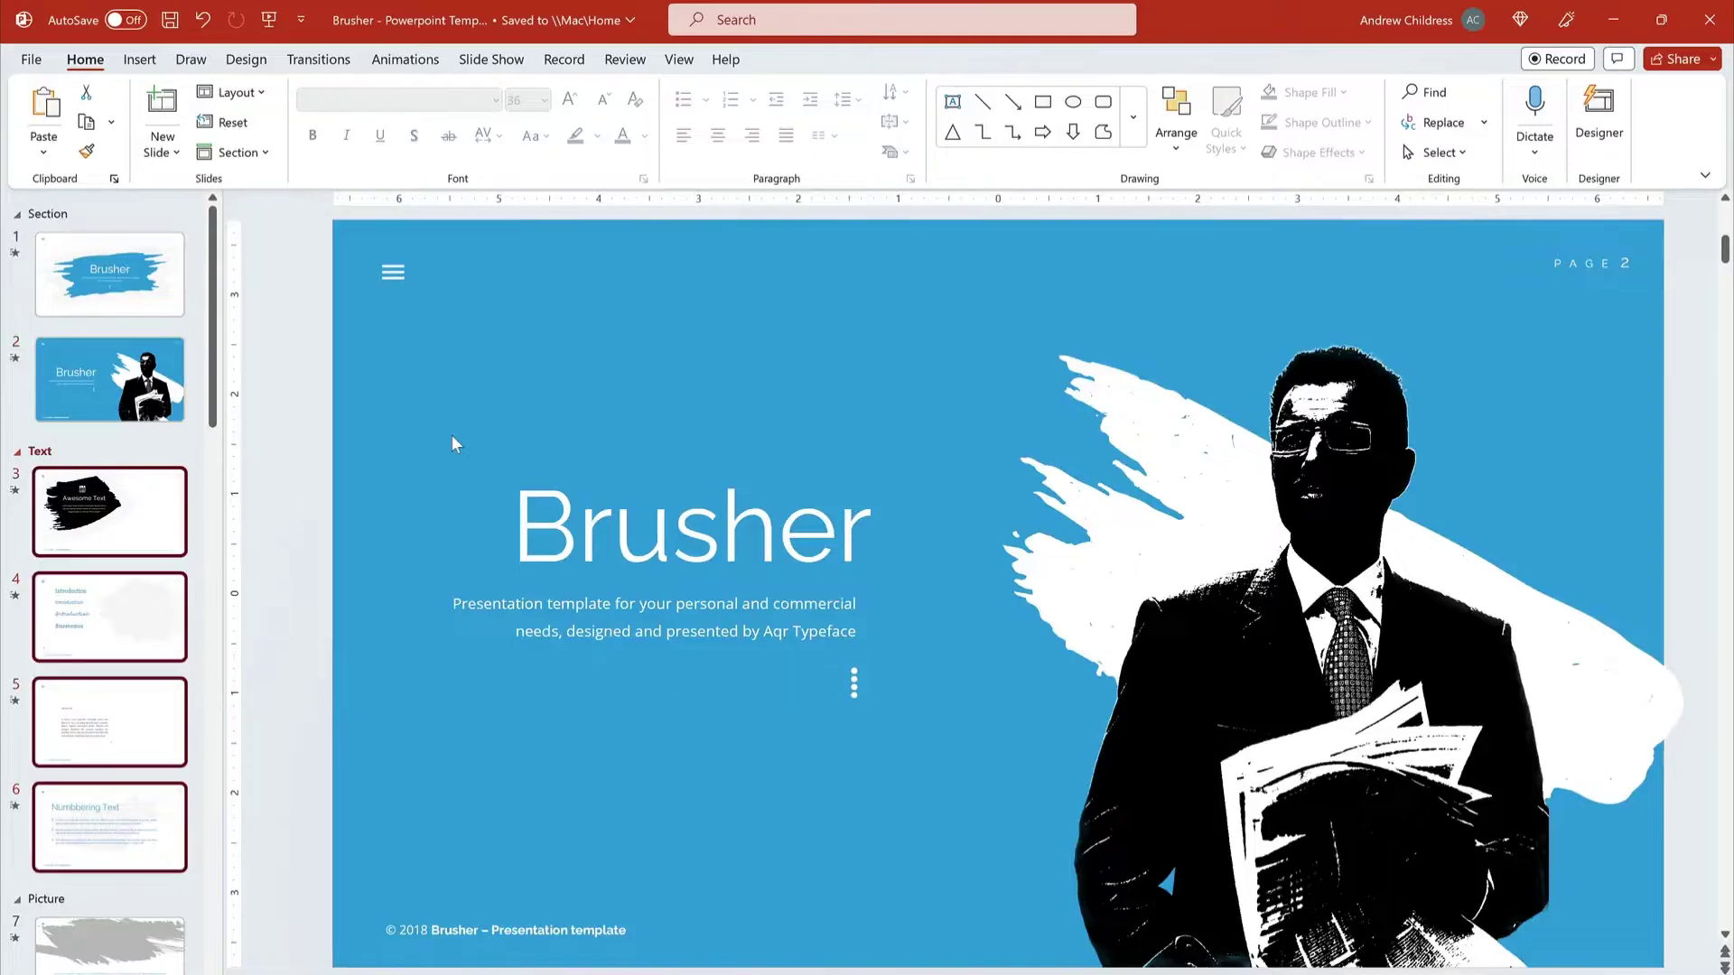
key(Page_Down)
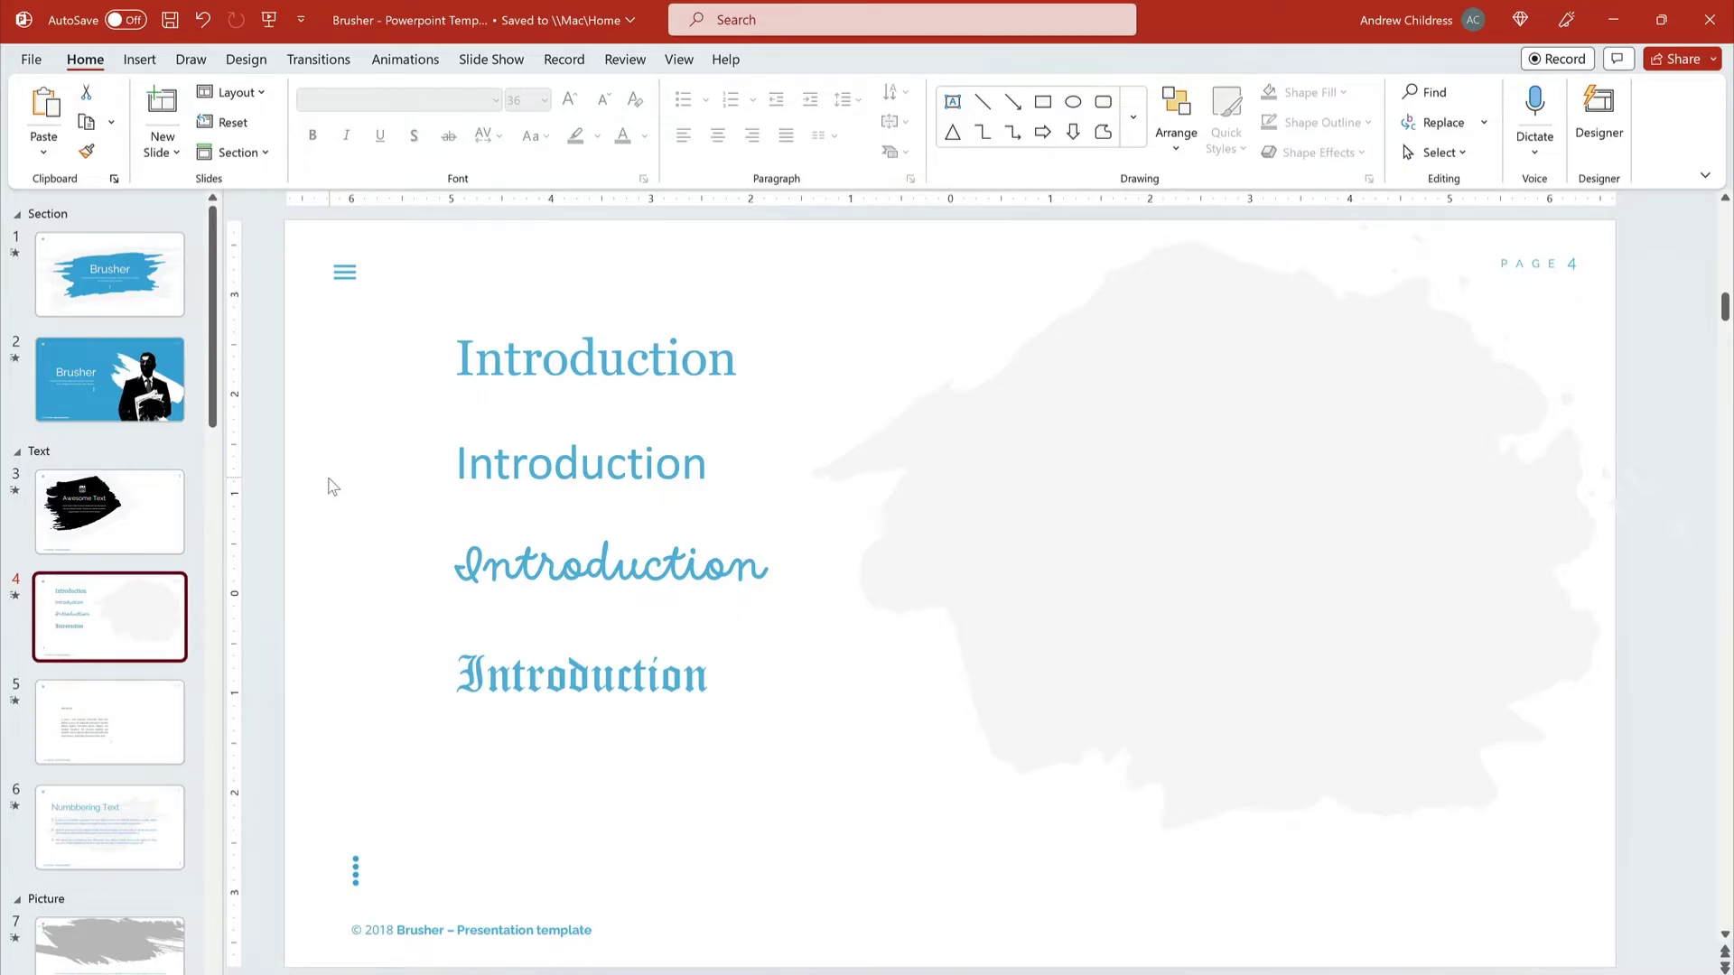
scroll(327, 486, down, 1)
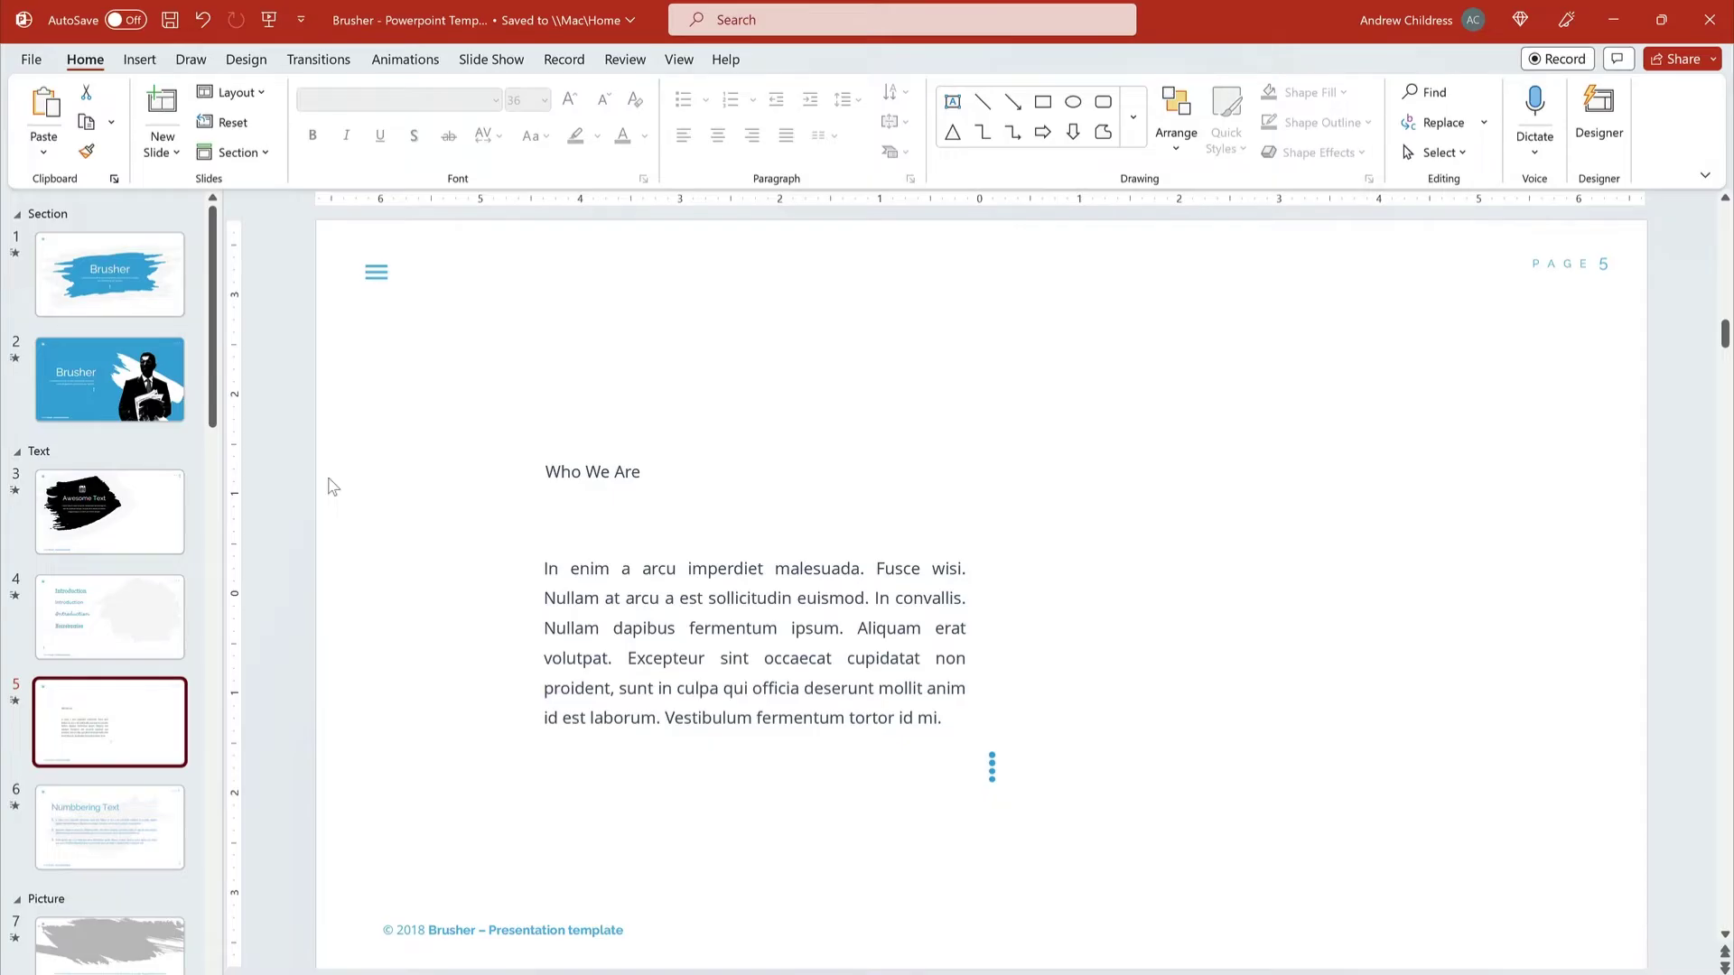
- Set the 'Who We Are' heading in Georgia and enlarge it two steps to 40 pt
click(561, 471)
triple_click(561, 472)
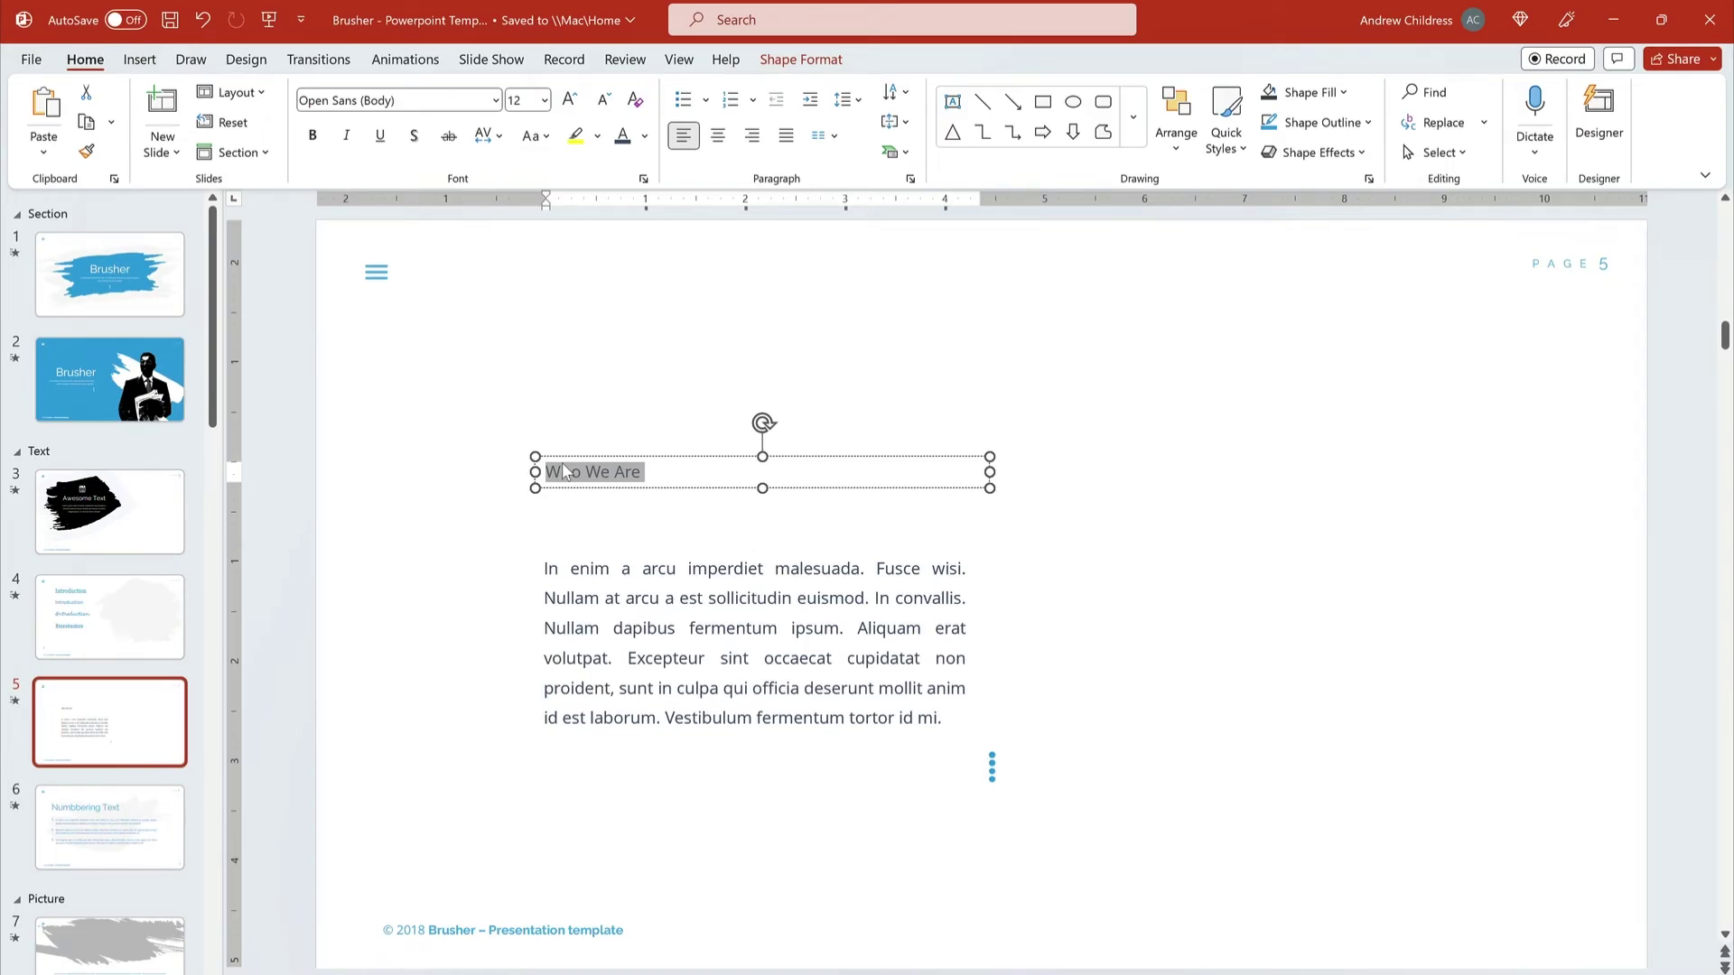
click(496, 100)
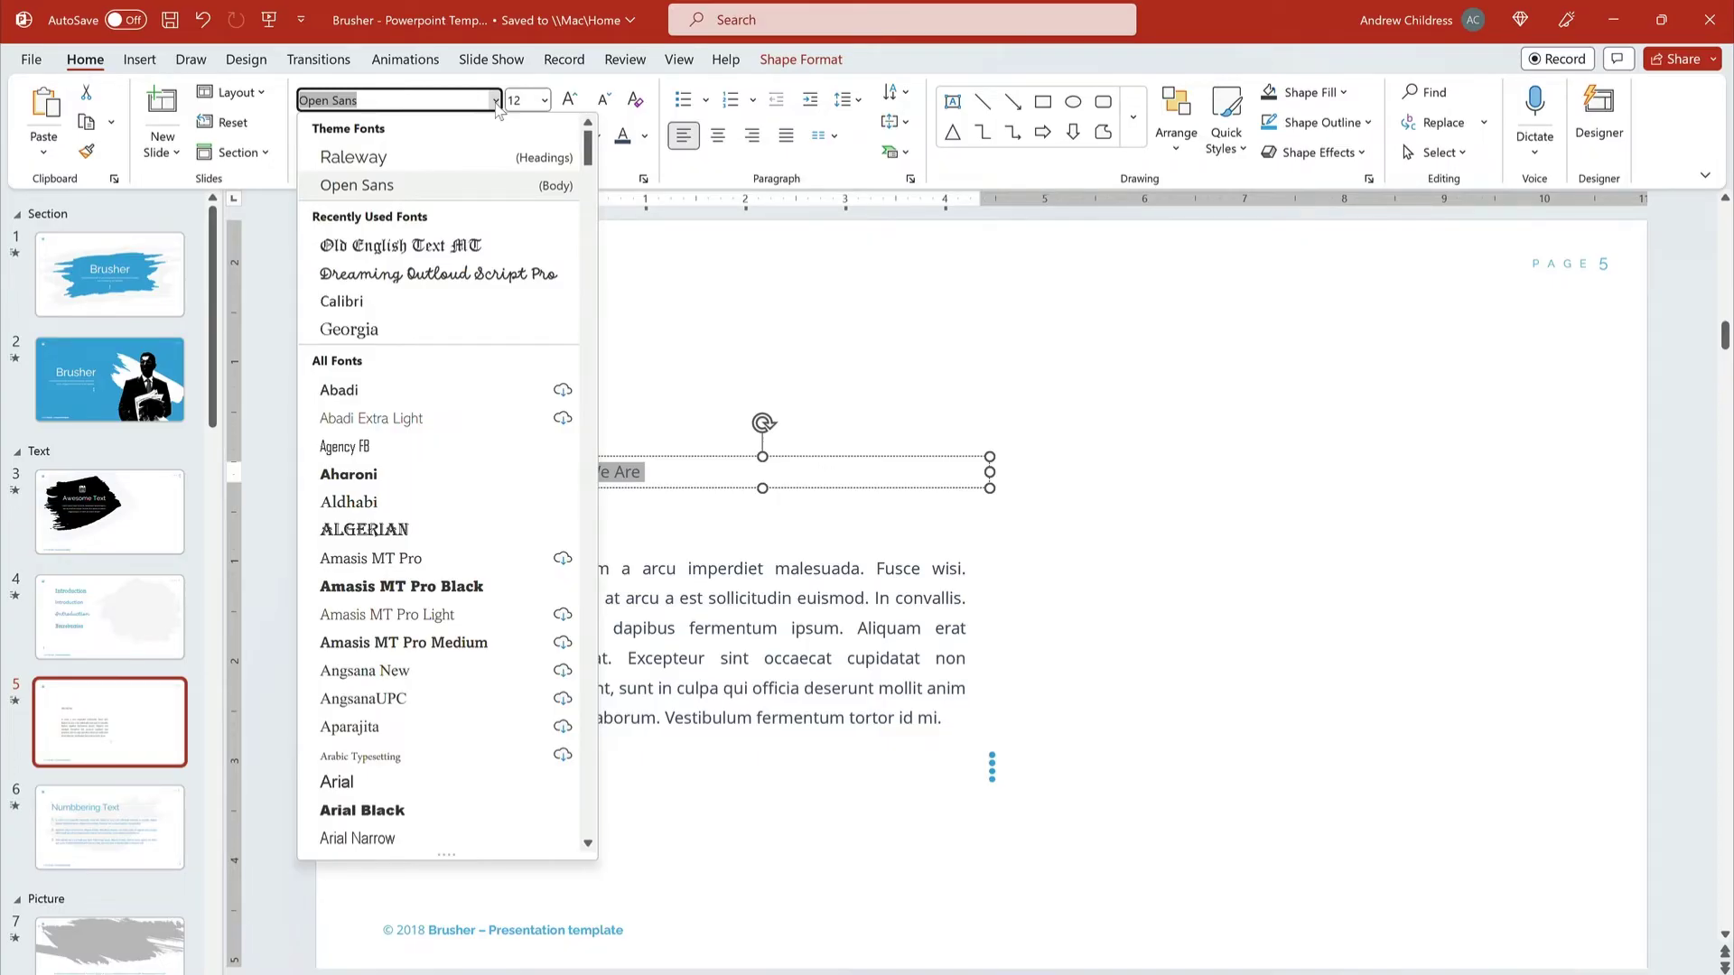
click(454, 333)
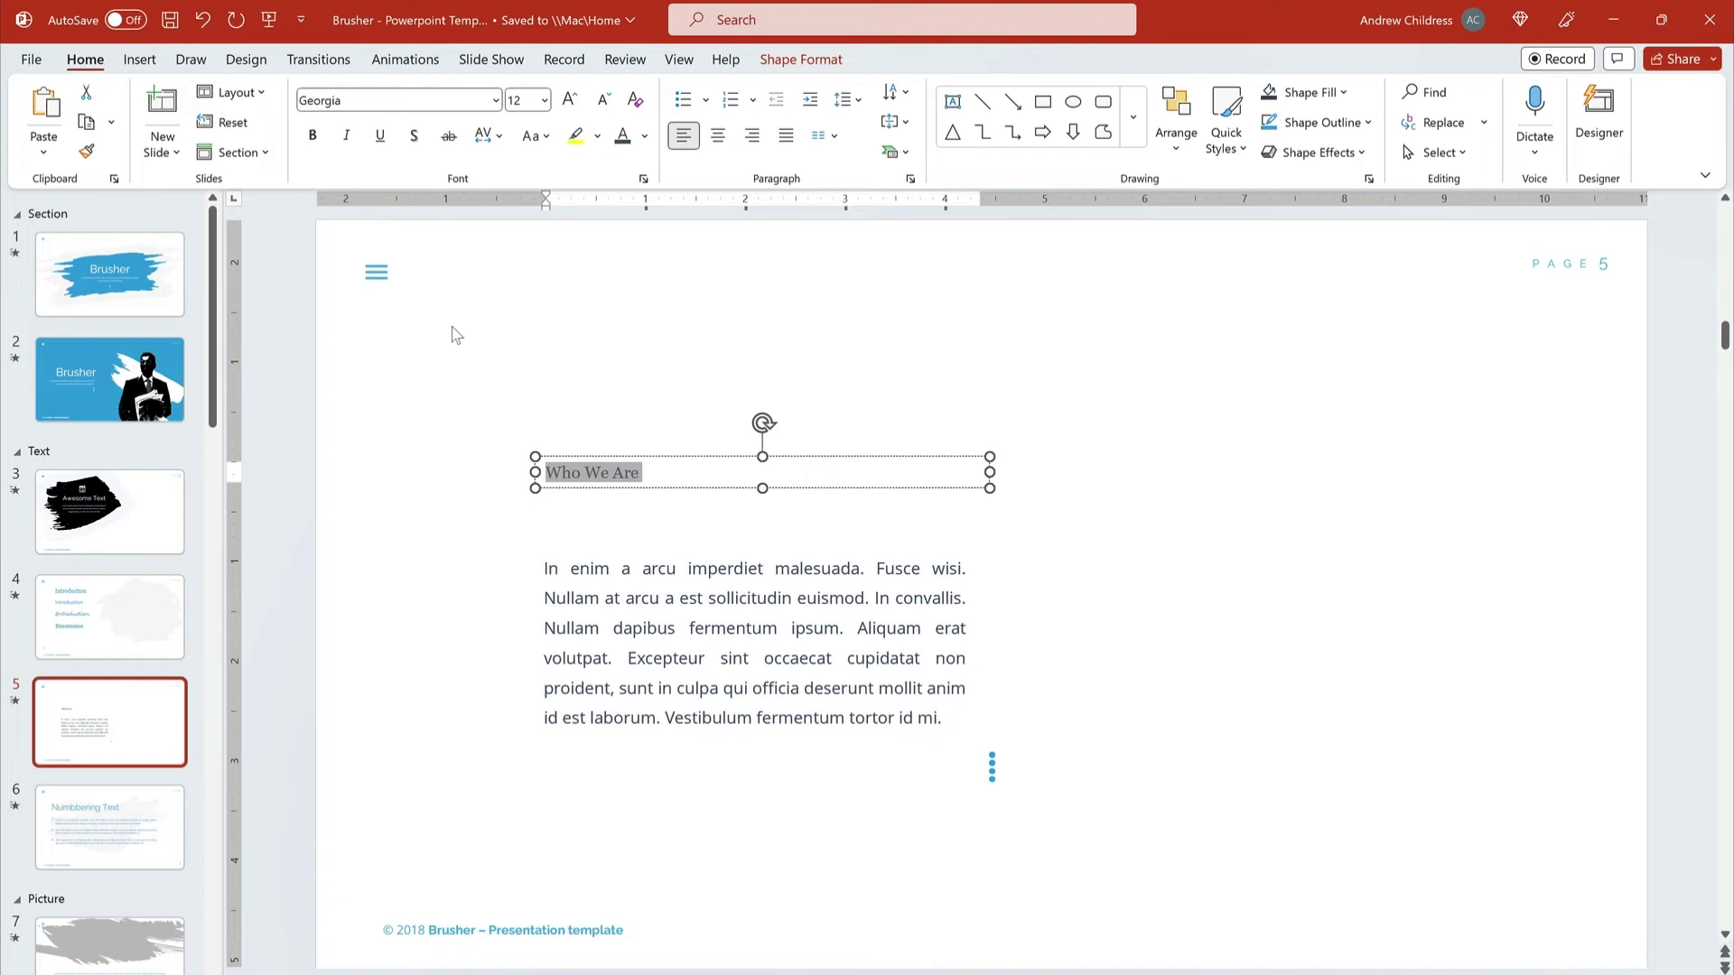
click(571, 100)
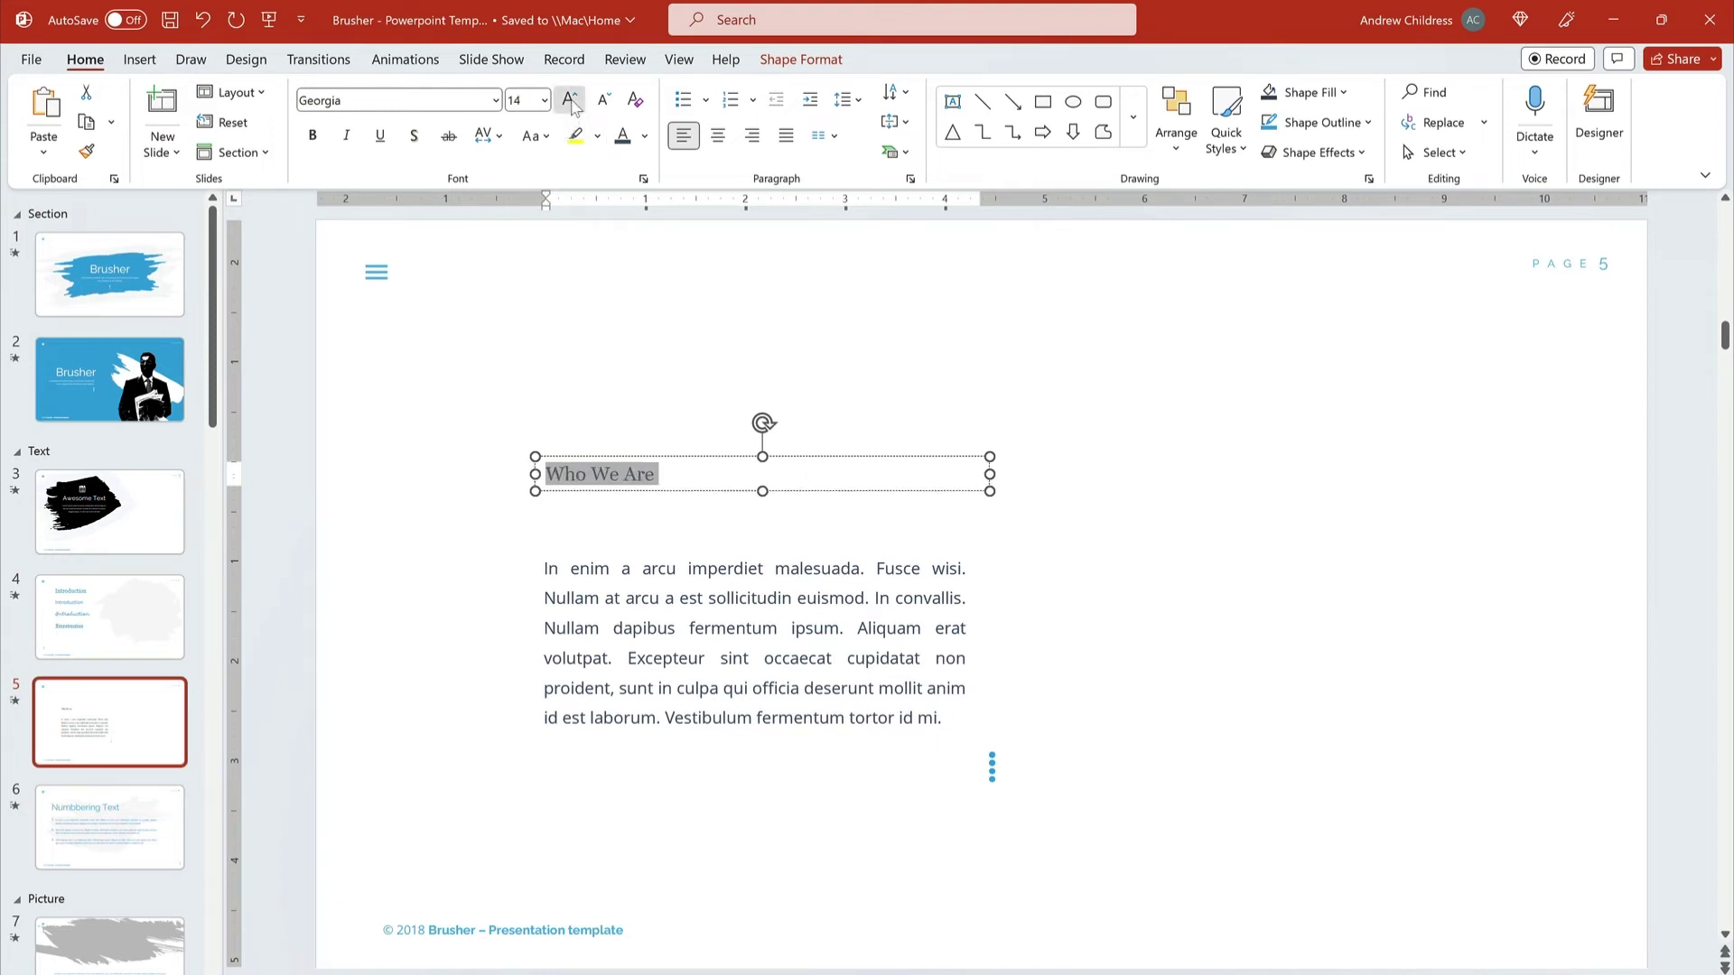
click(571, 101)
click(570, 100)
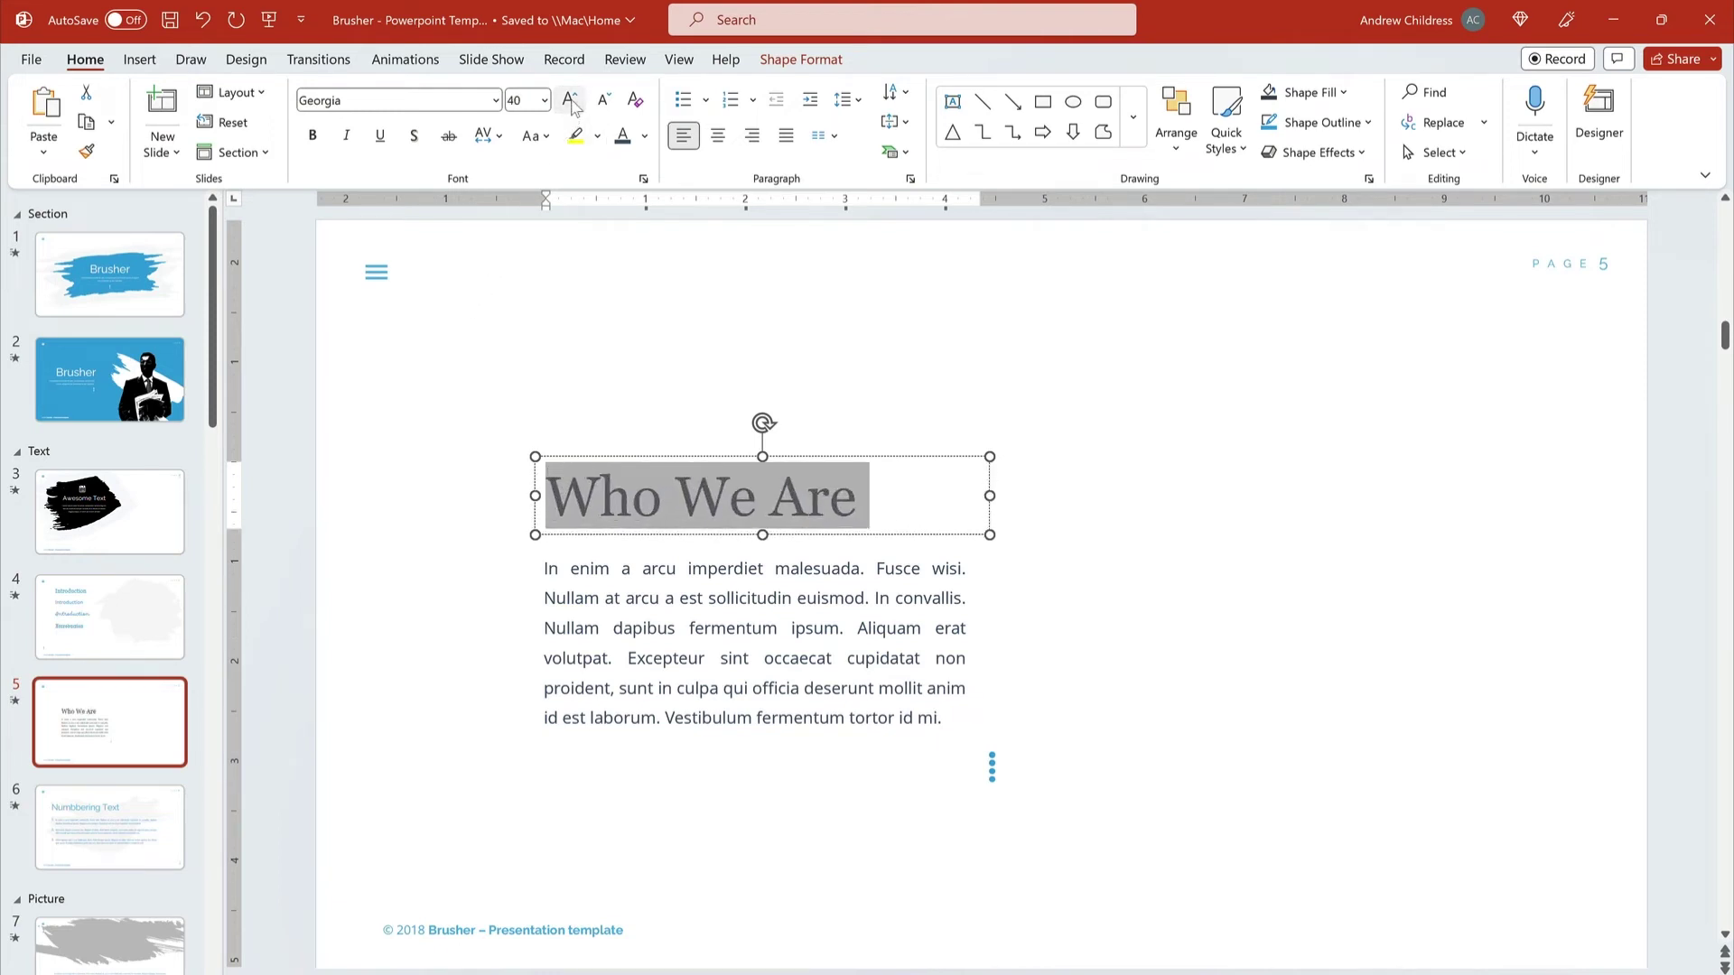
click(645, 568)
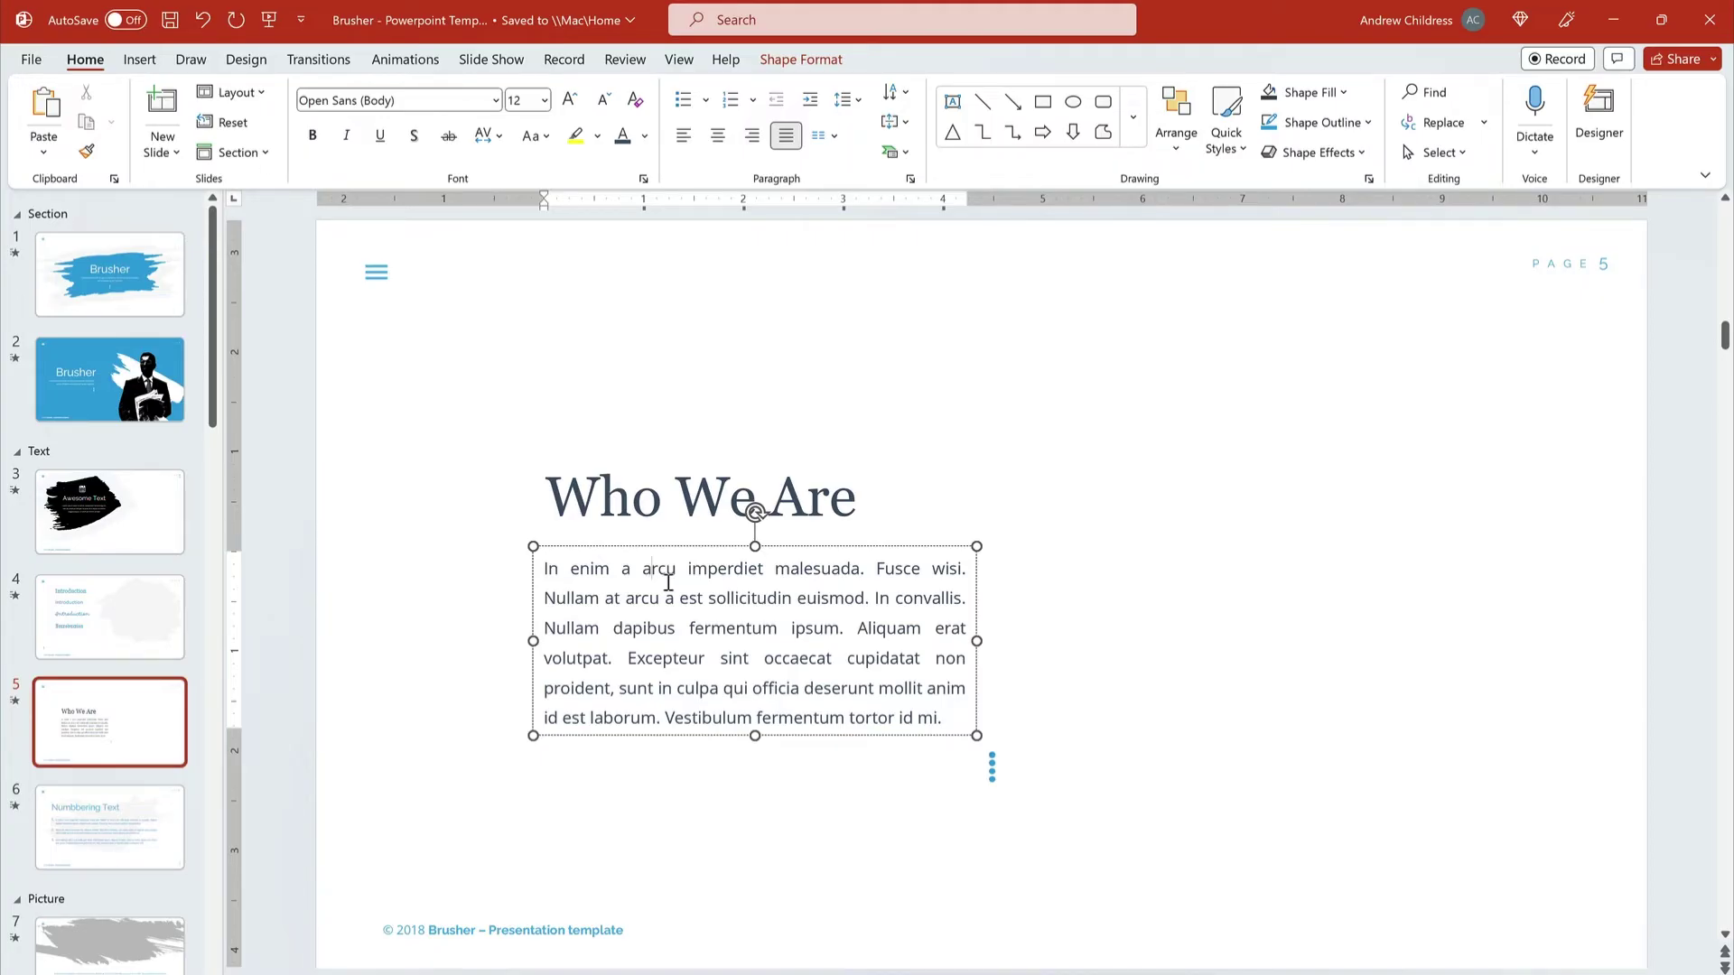
- Make all of the slide 5 body text Garamond, two font sizes larger
key(ctrl+a)
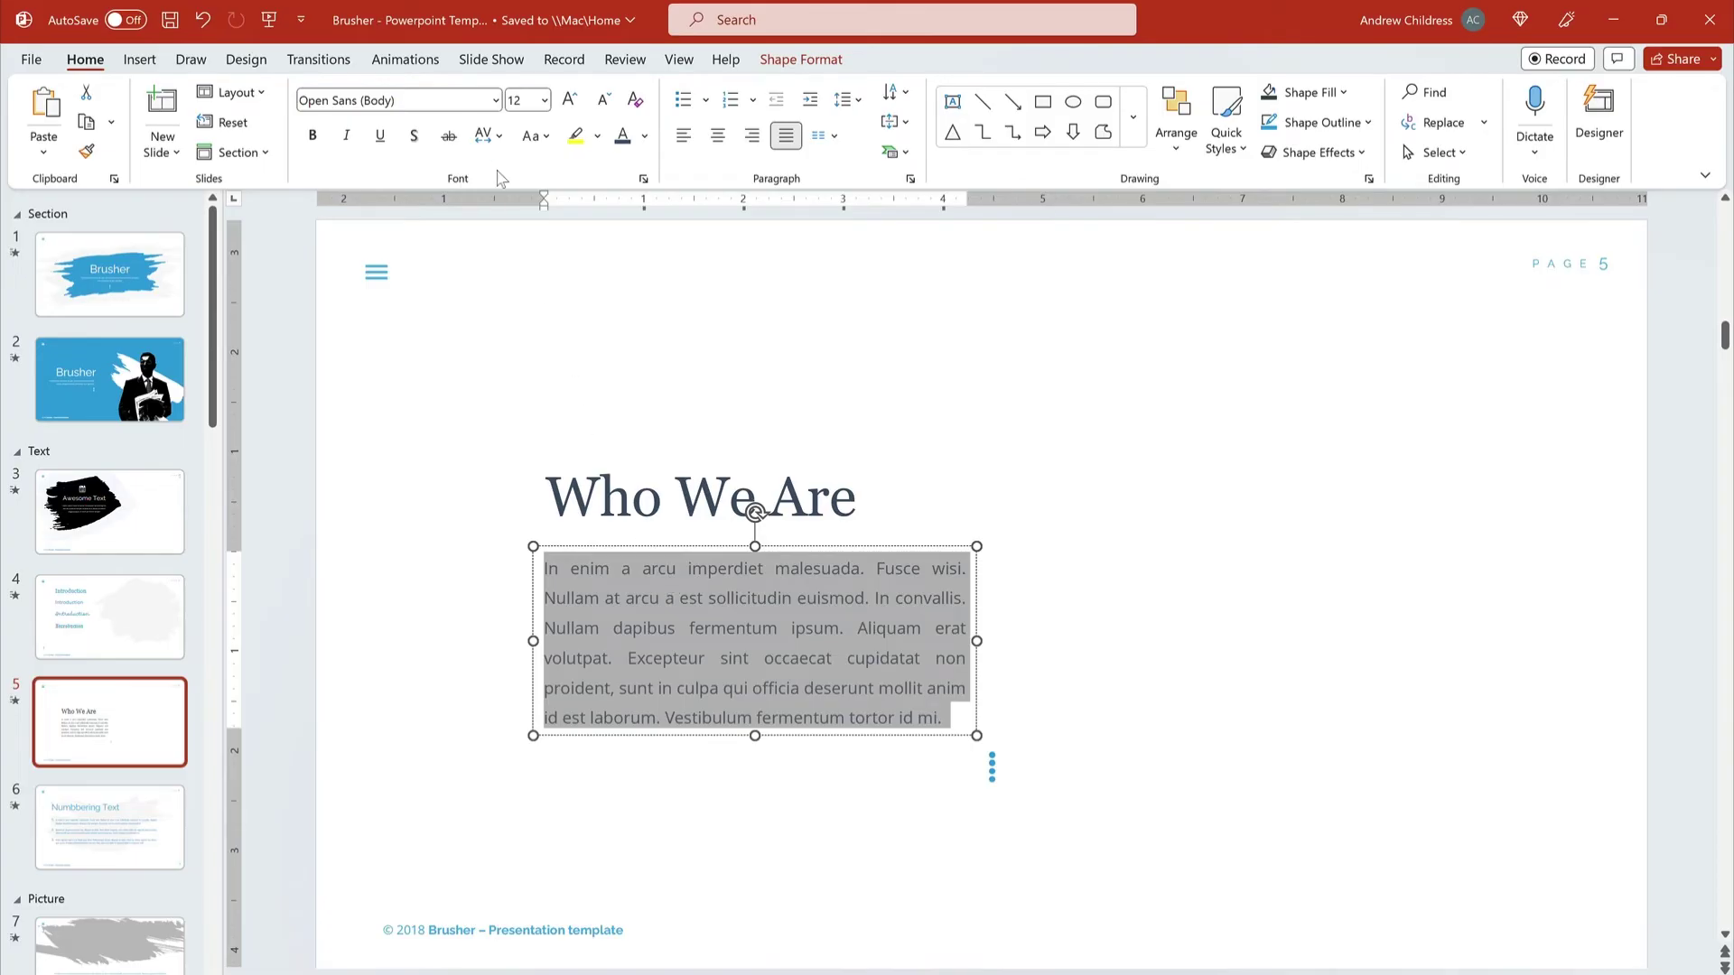
click(496, 102)
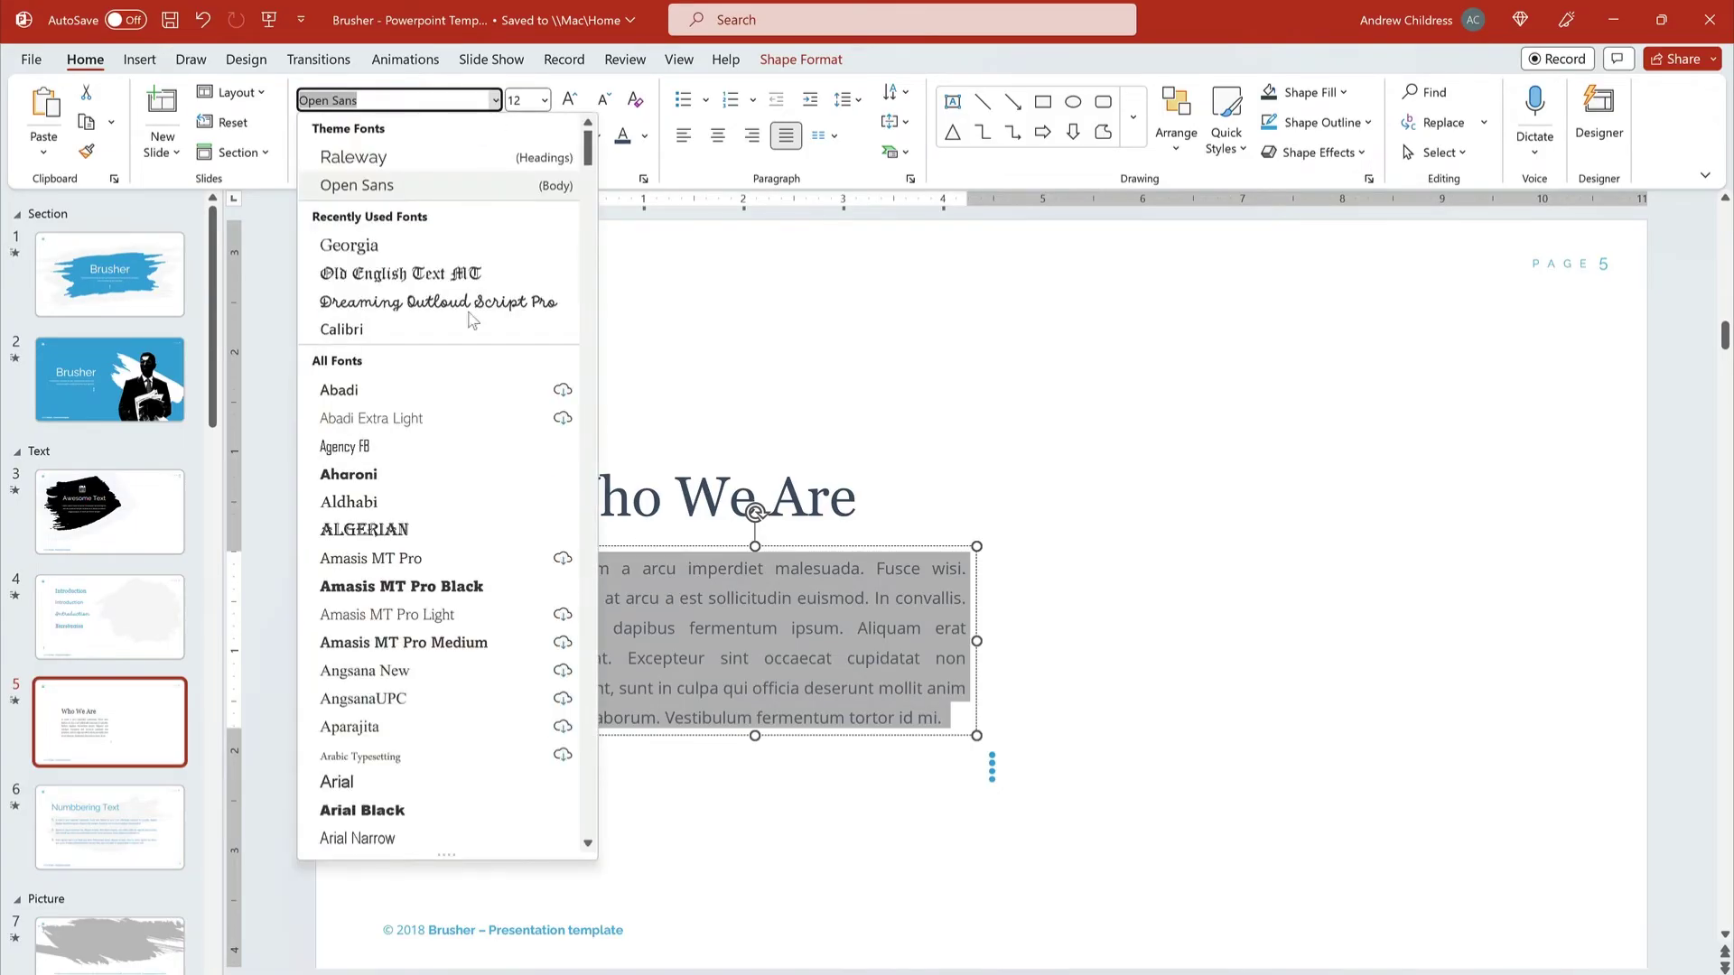
scroll(447, 575, down, 3)
scroll(447, 575, down, 10)
scroll(448, 577, down, 10)
scroll(447, 576, down, 3)
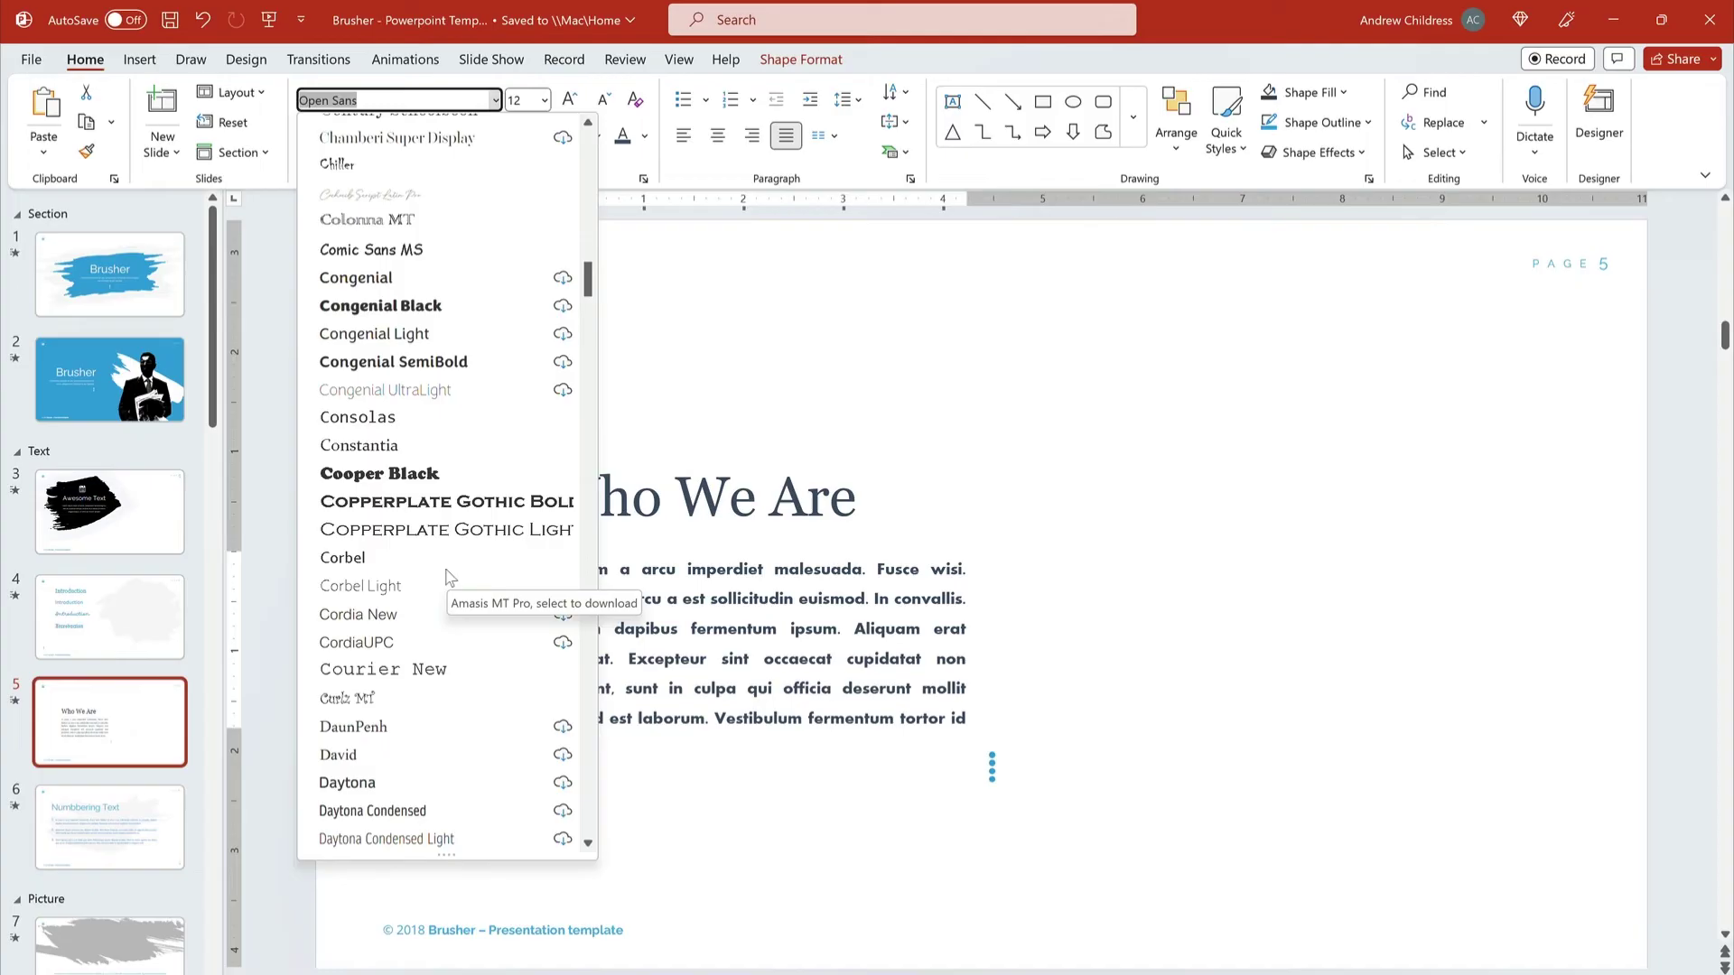
scroll(448, 576, down, 10)
scroll(447, 576, down, 5)
scroll(448, 575, down, 3)
scroll(447, 576, down, 1)
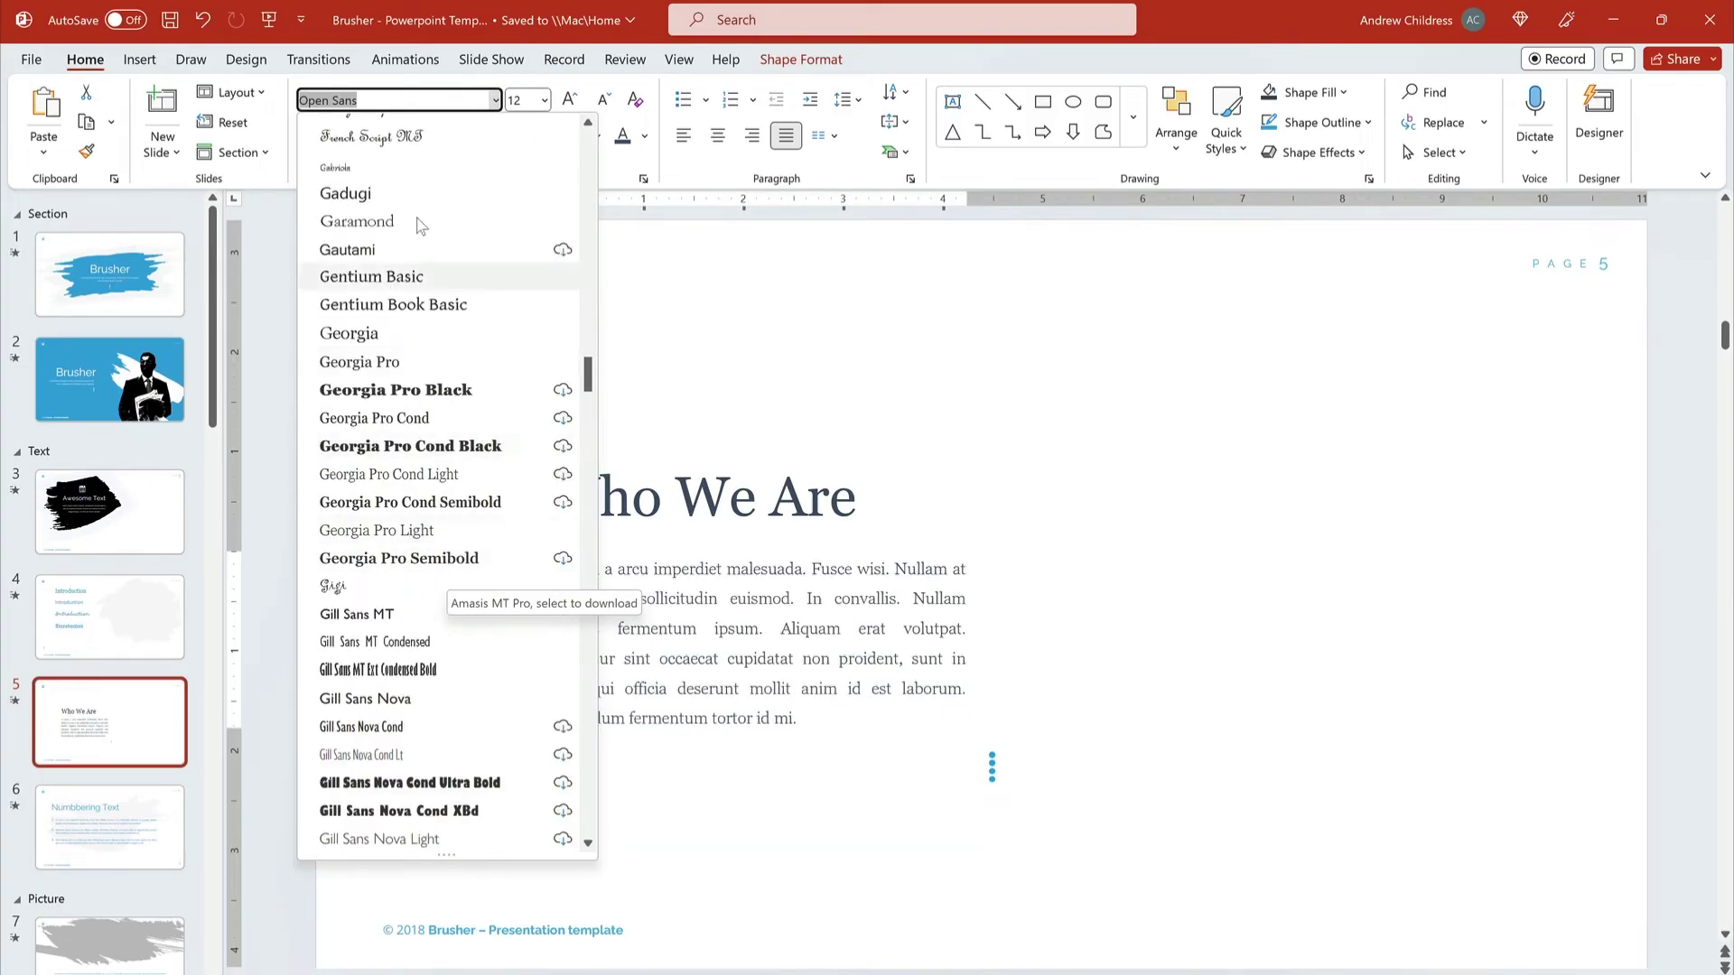
click(421, 227)
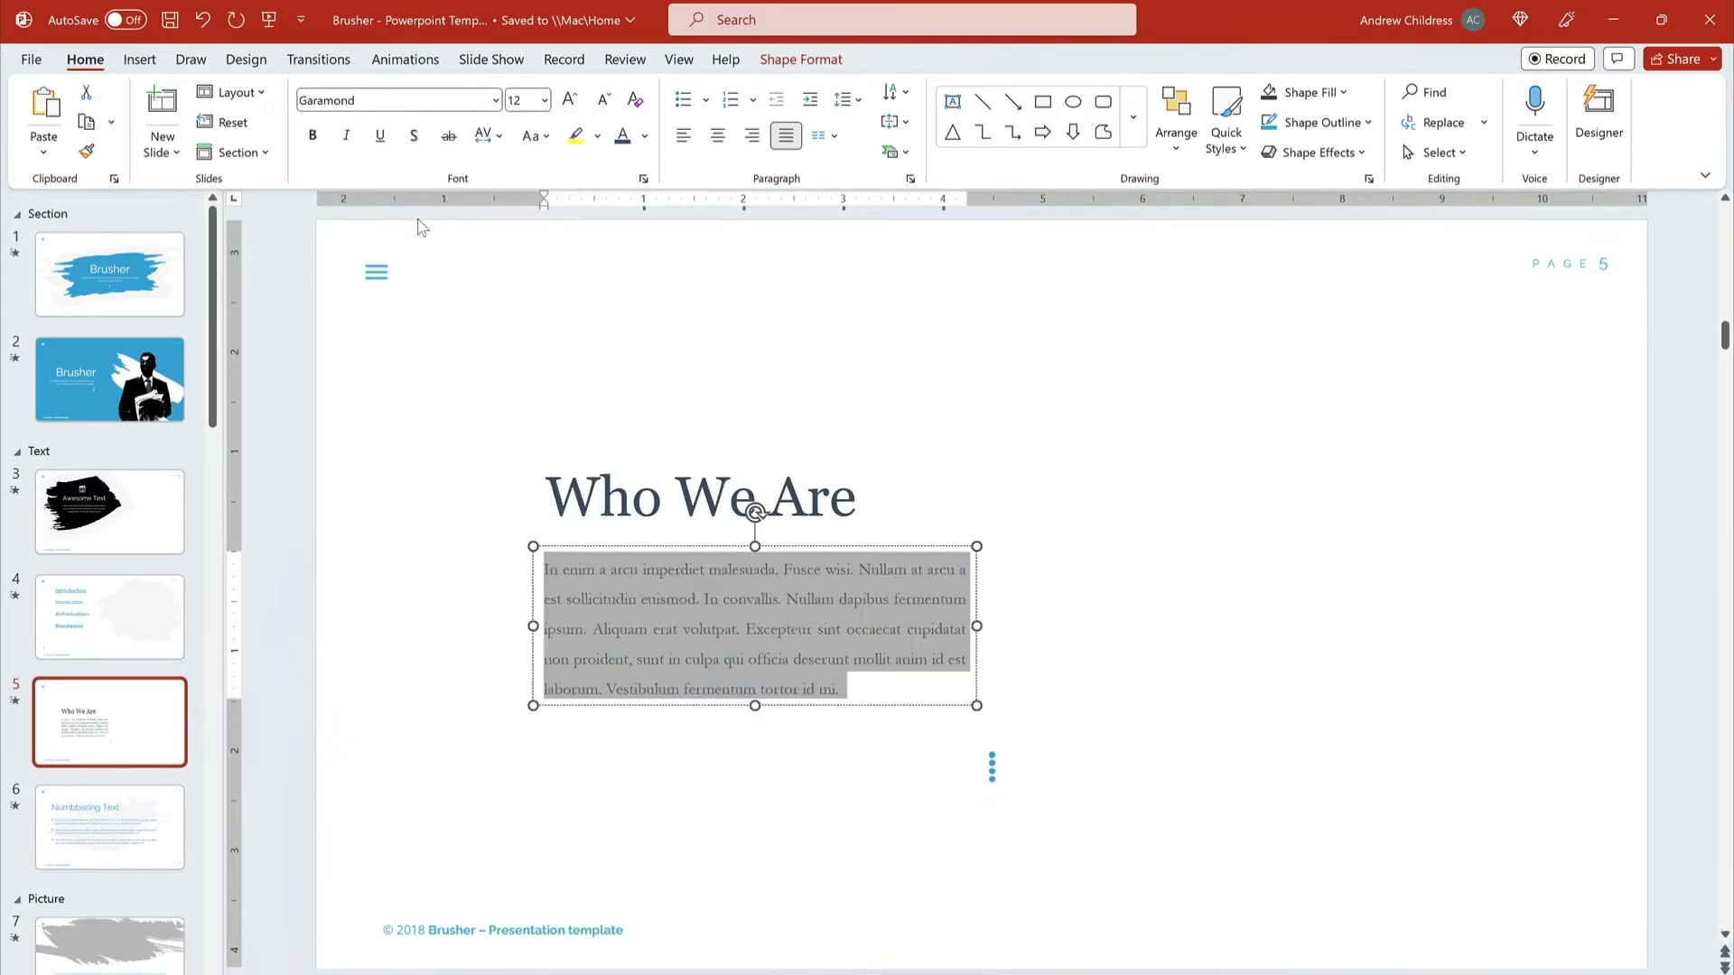
click(569, 101)
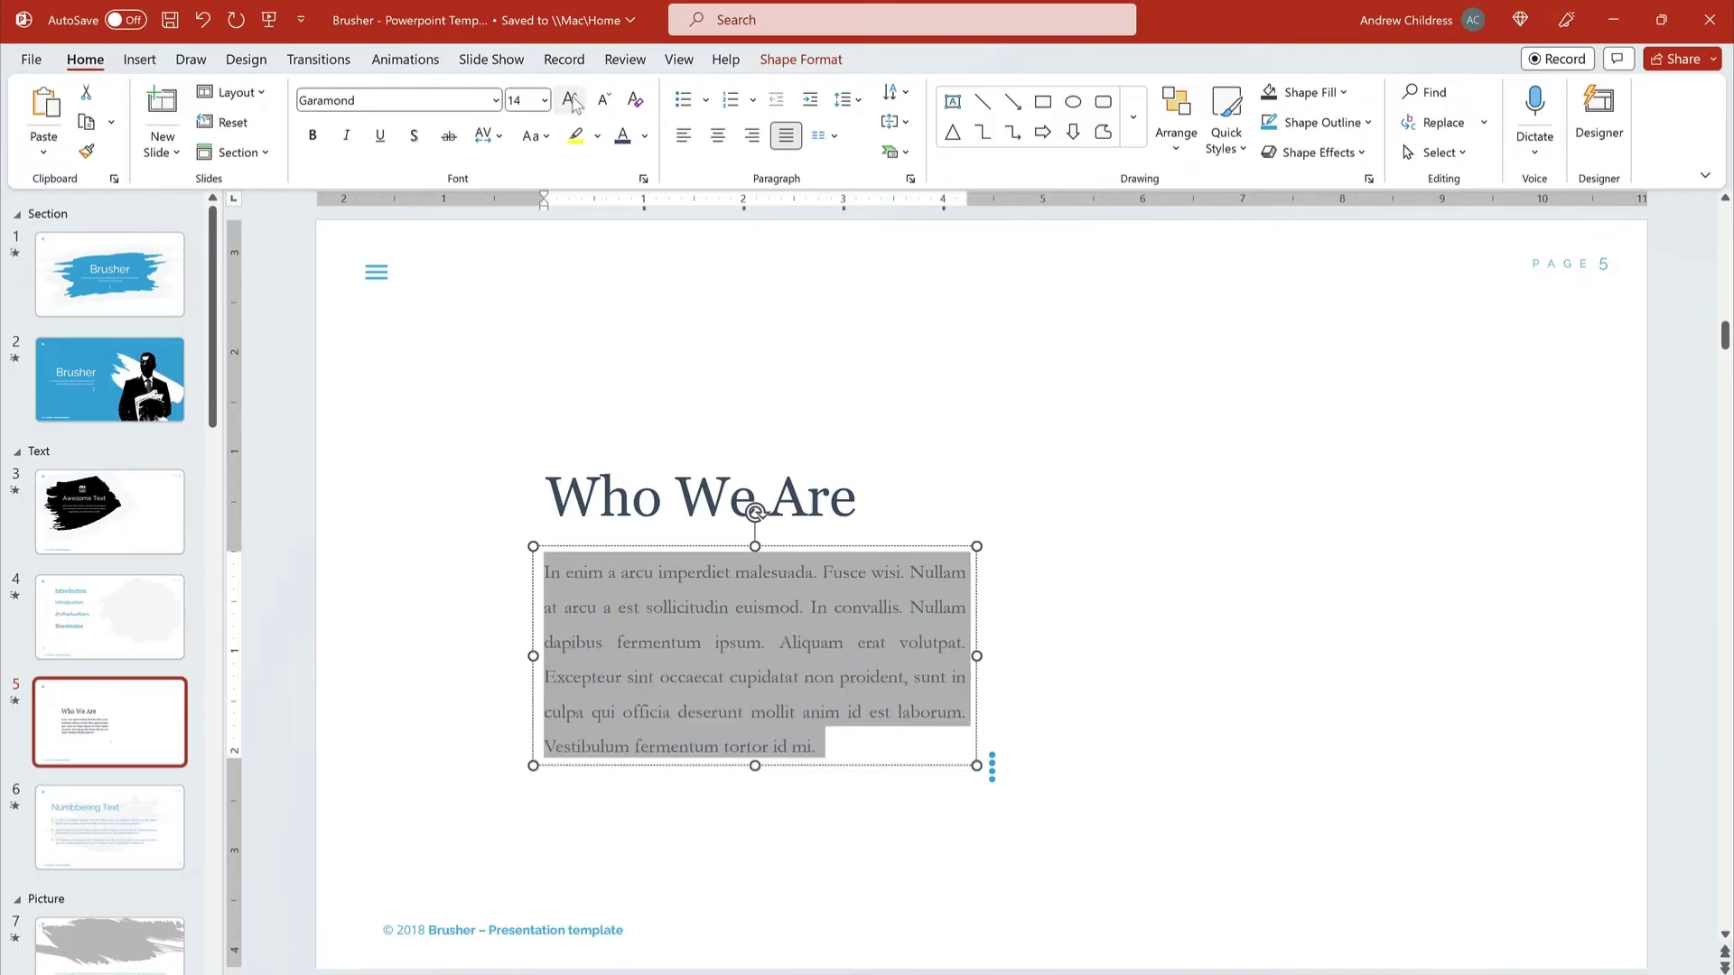
click(569, 100)
click(1058, 601)
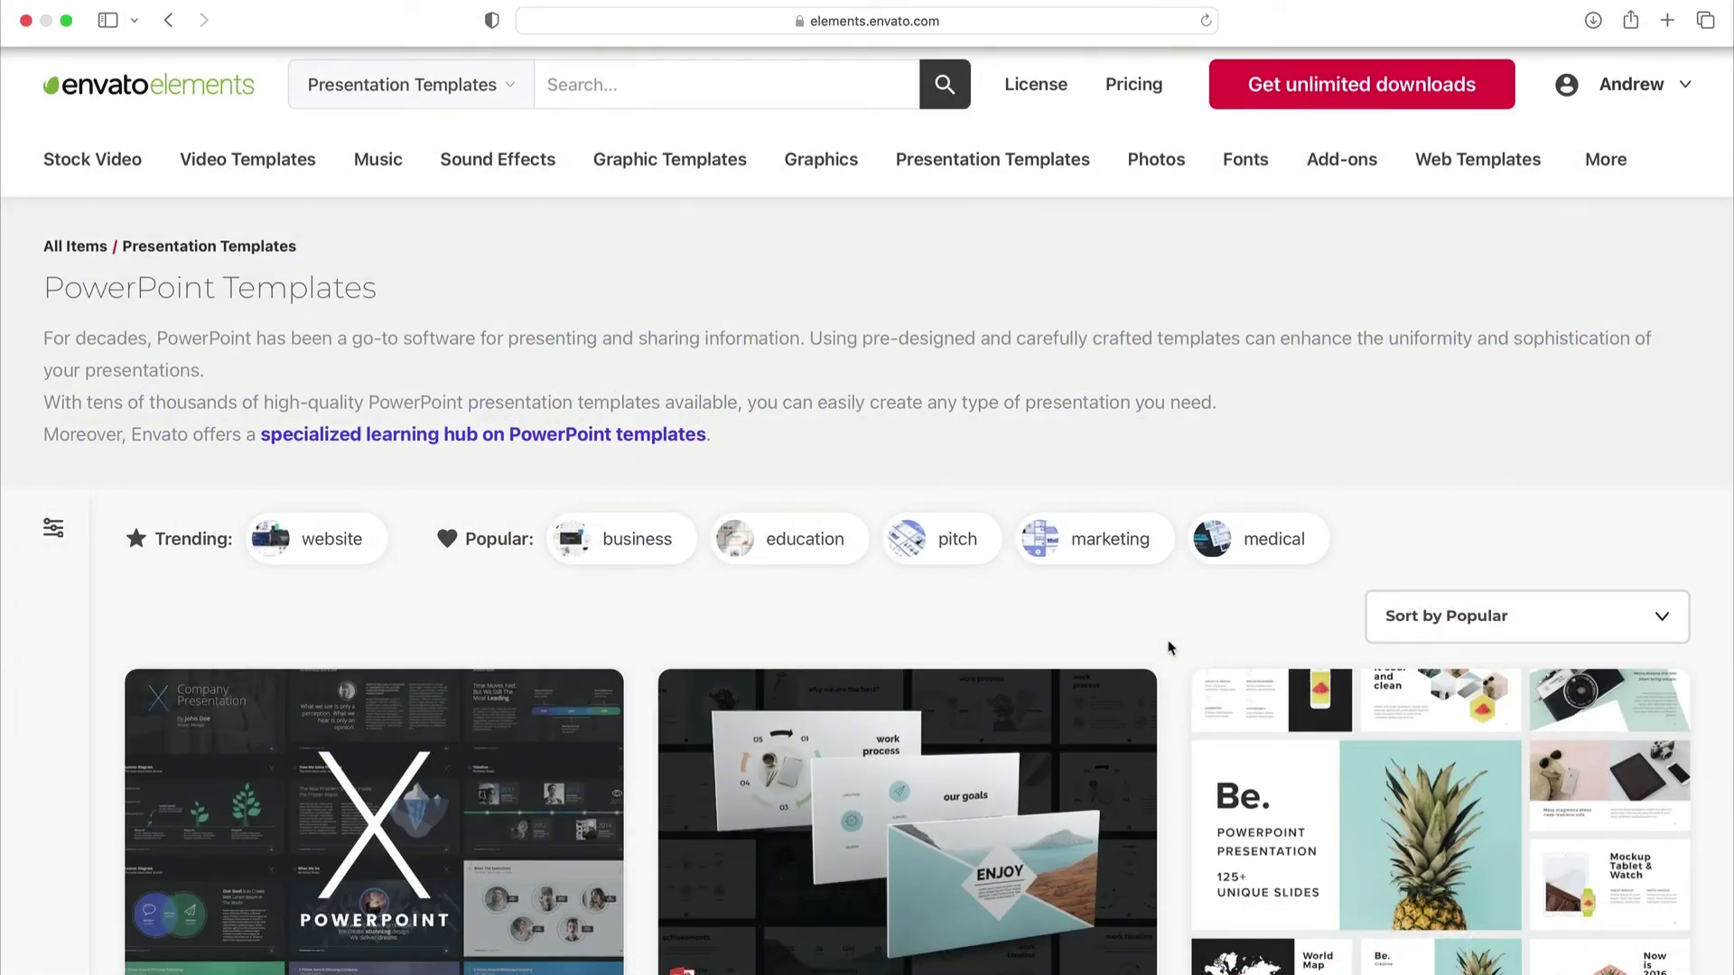
scroll(1169, 648, down, 3)
scroll(1170, 648, down, 3)
scroll(1169, 648, down, 3)
scroll(1170, 649, down, 1)
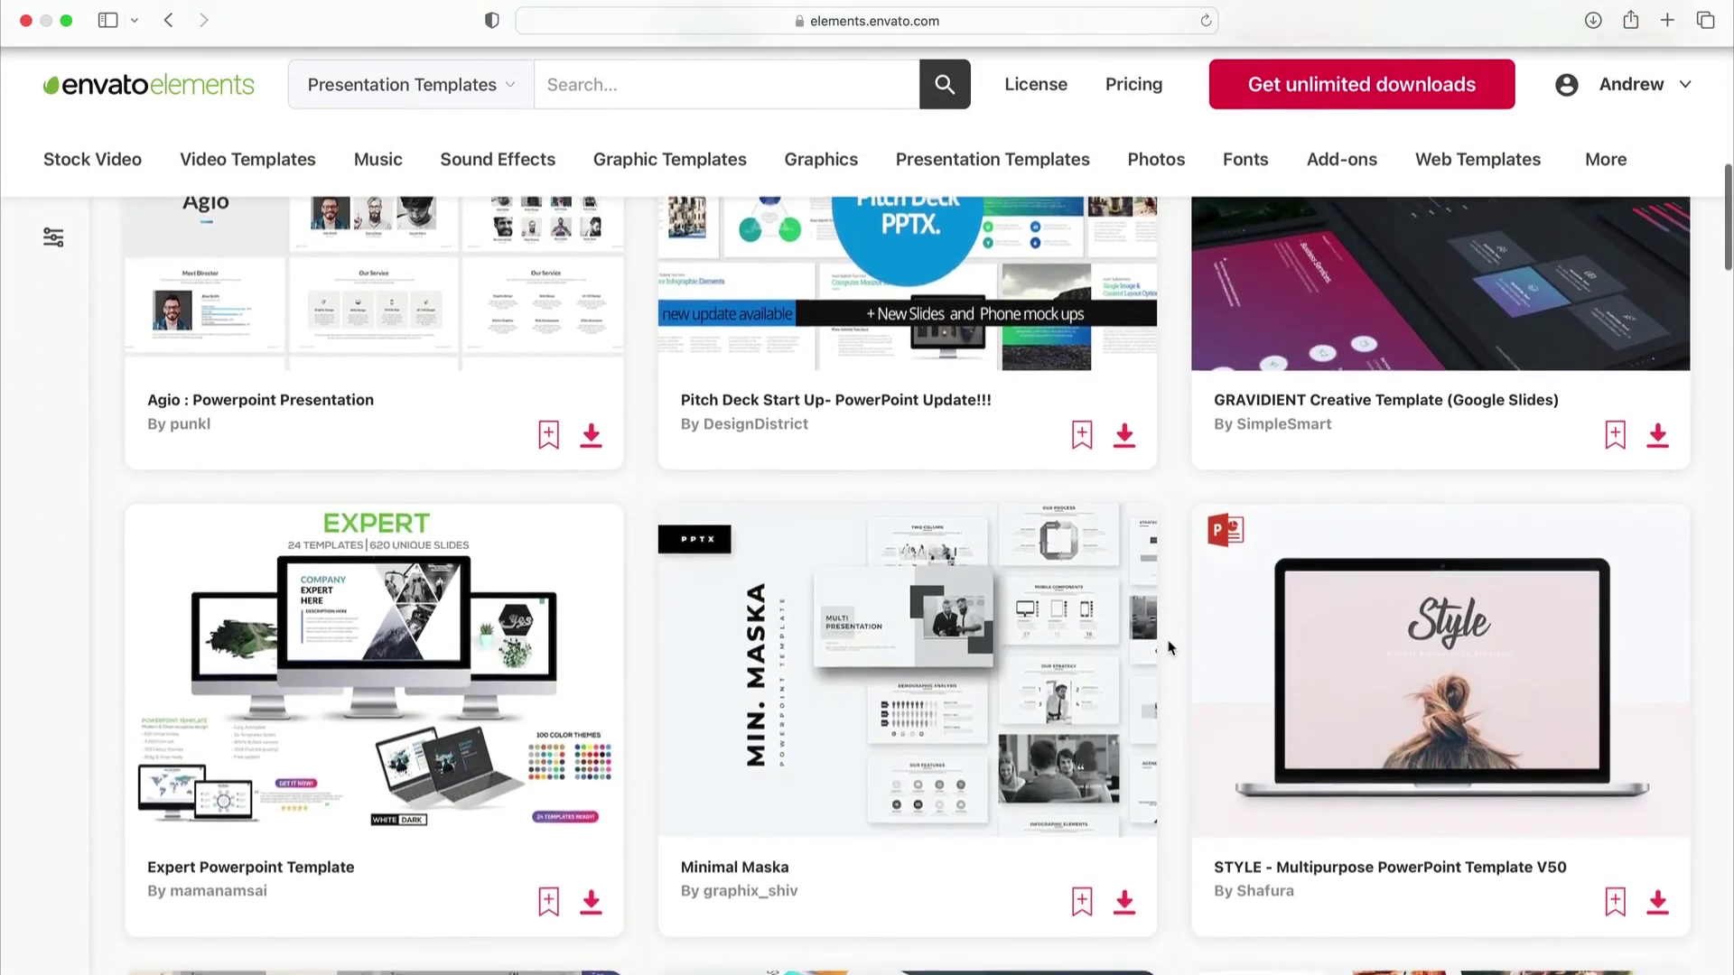
scroll(1170, 647, down, 4)
scroll(1168, 647, down, 3)
scroll(1169, 649, down, 3)
scroll(1169, 648, down, 4)
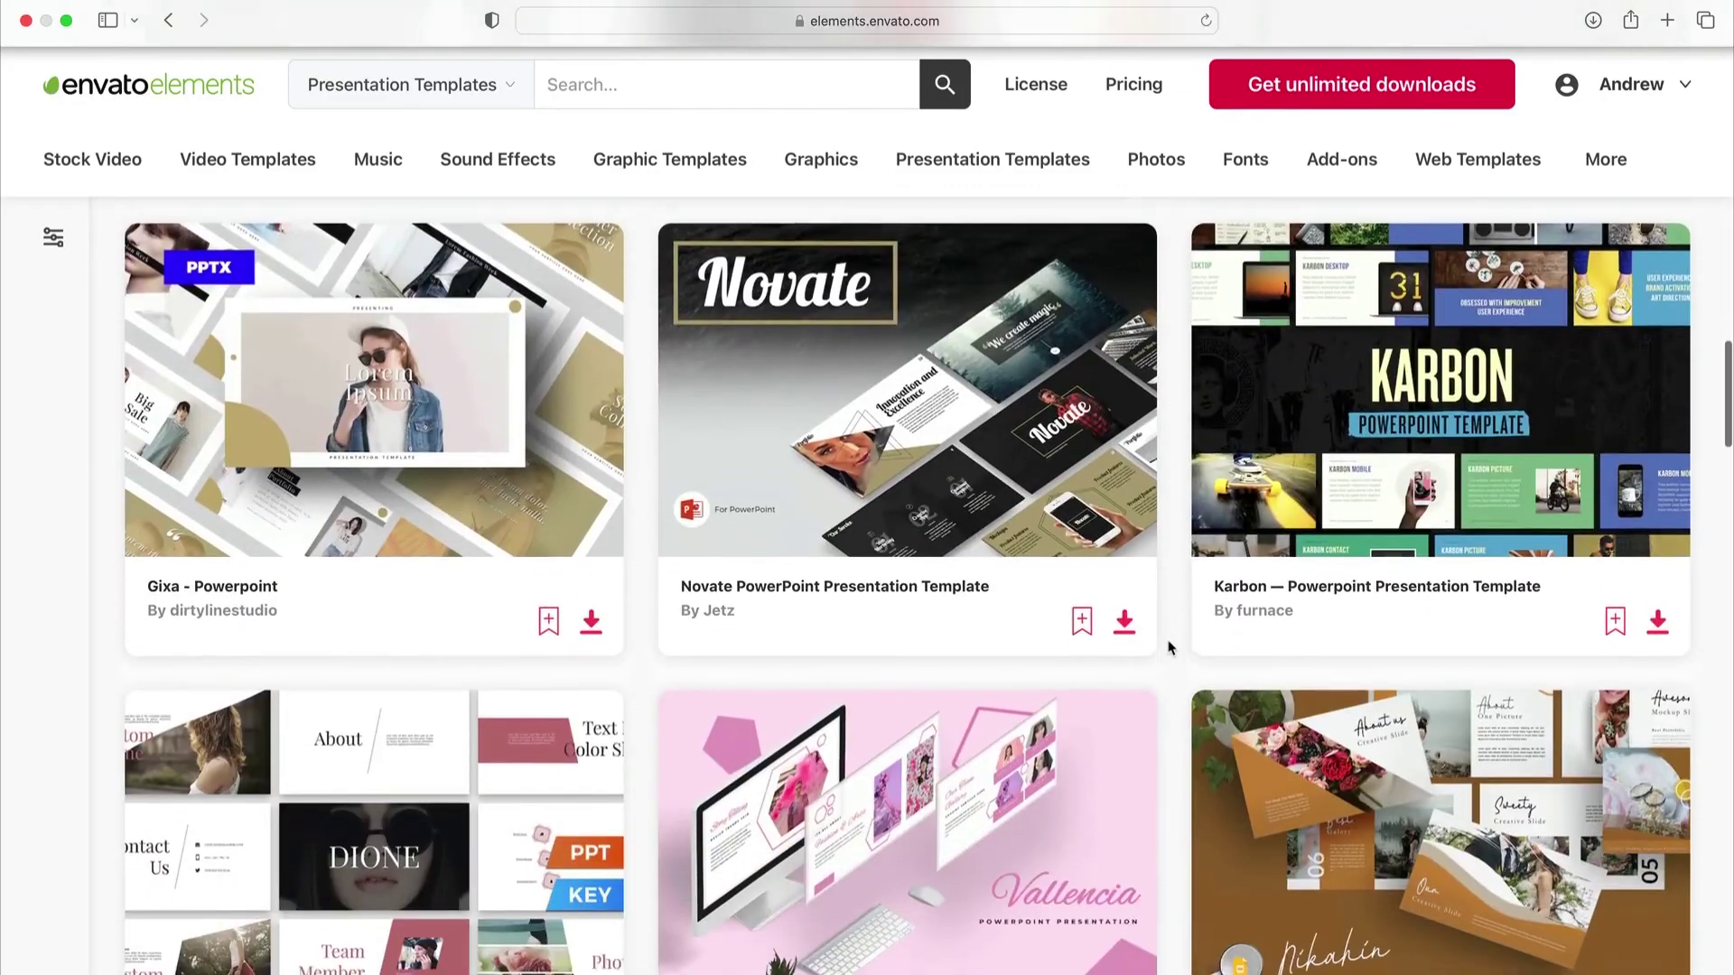
scroll(1170, 647, down, 2)
scroll(1168, 648, down, 4)
scroll(1168, 648, down, 1)
scroll(1169, 648, down, 4)
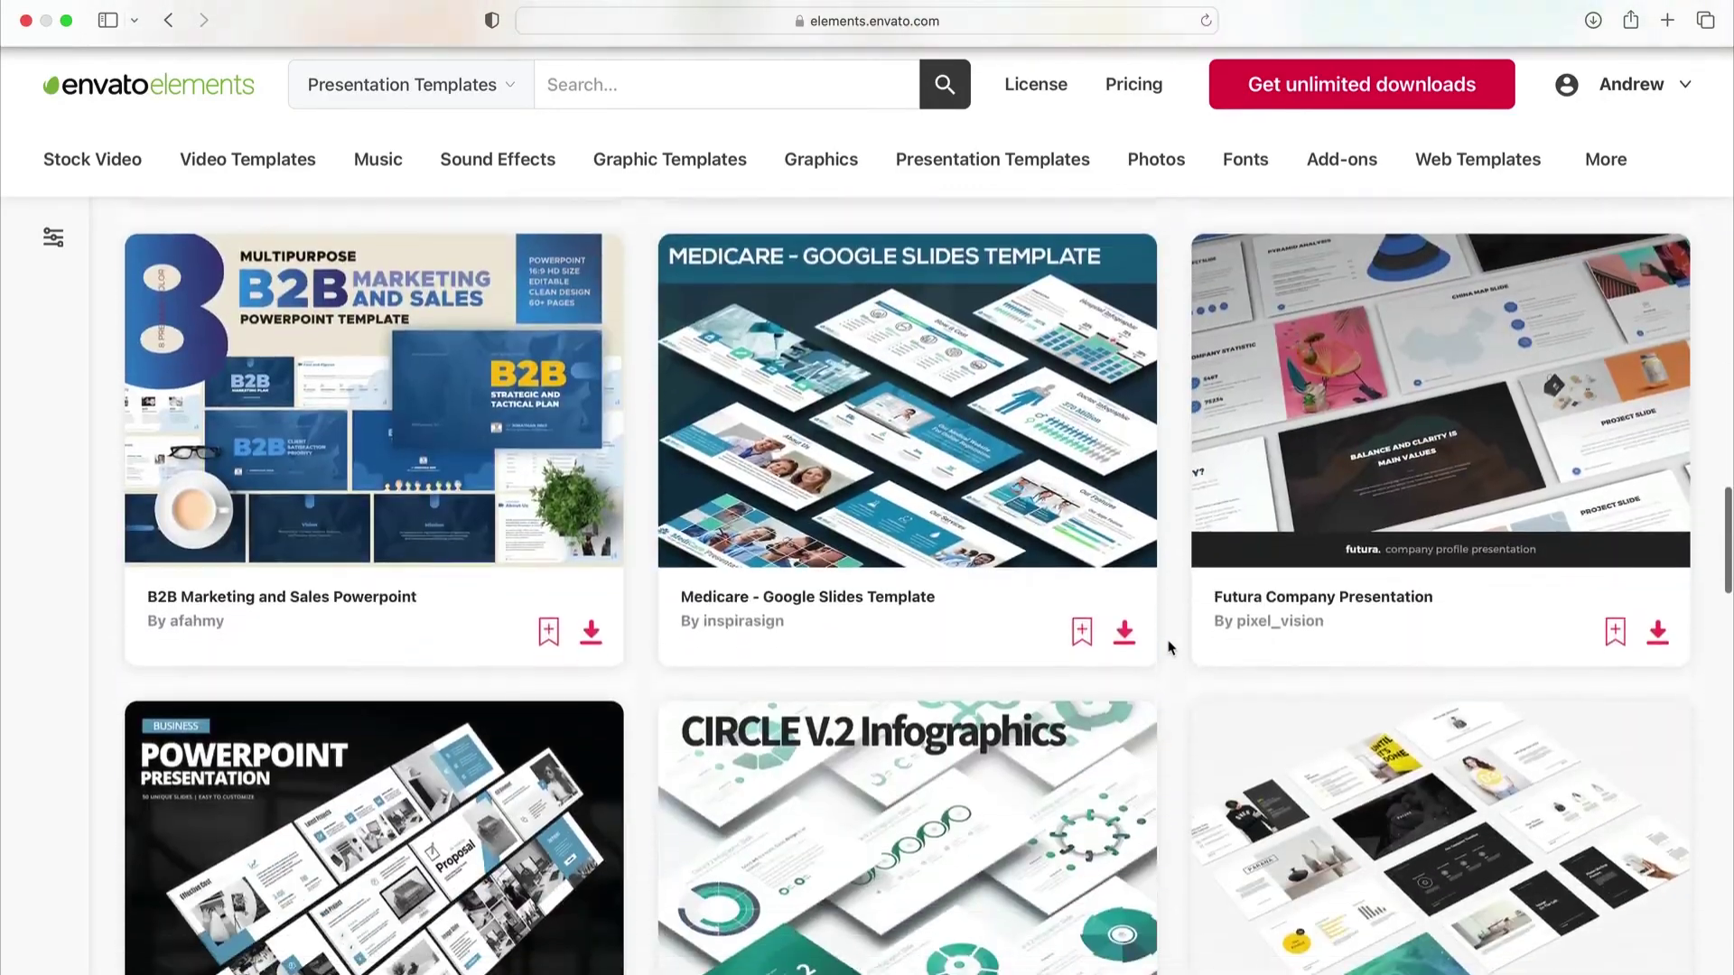
scroll(1170, 648, down, 5)
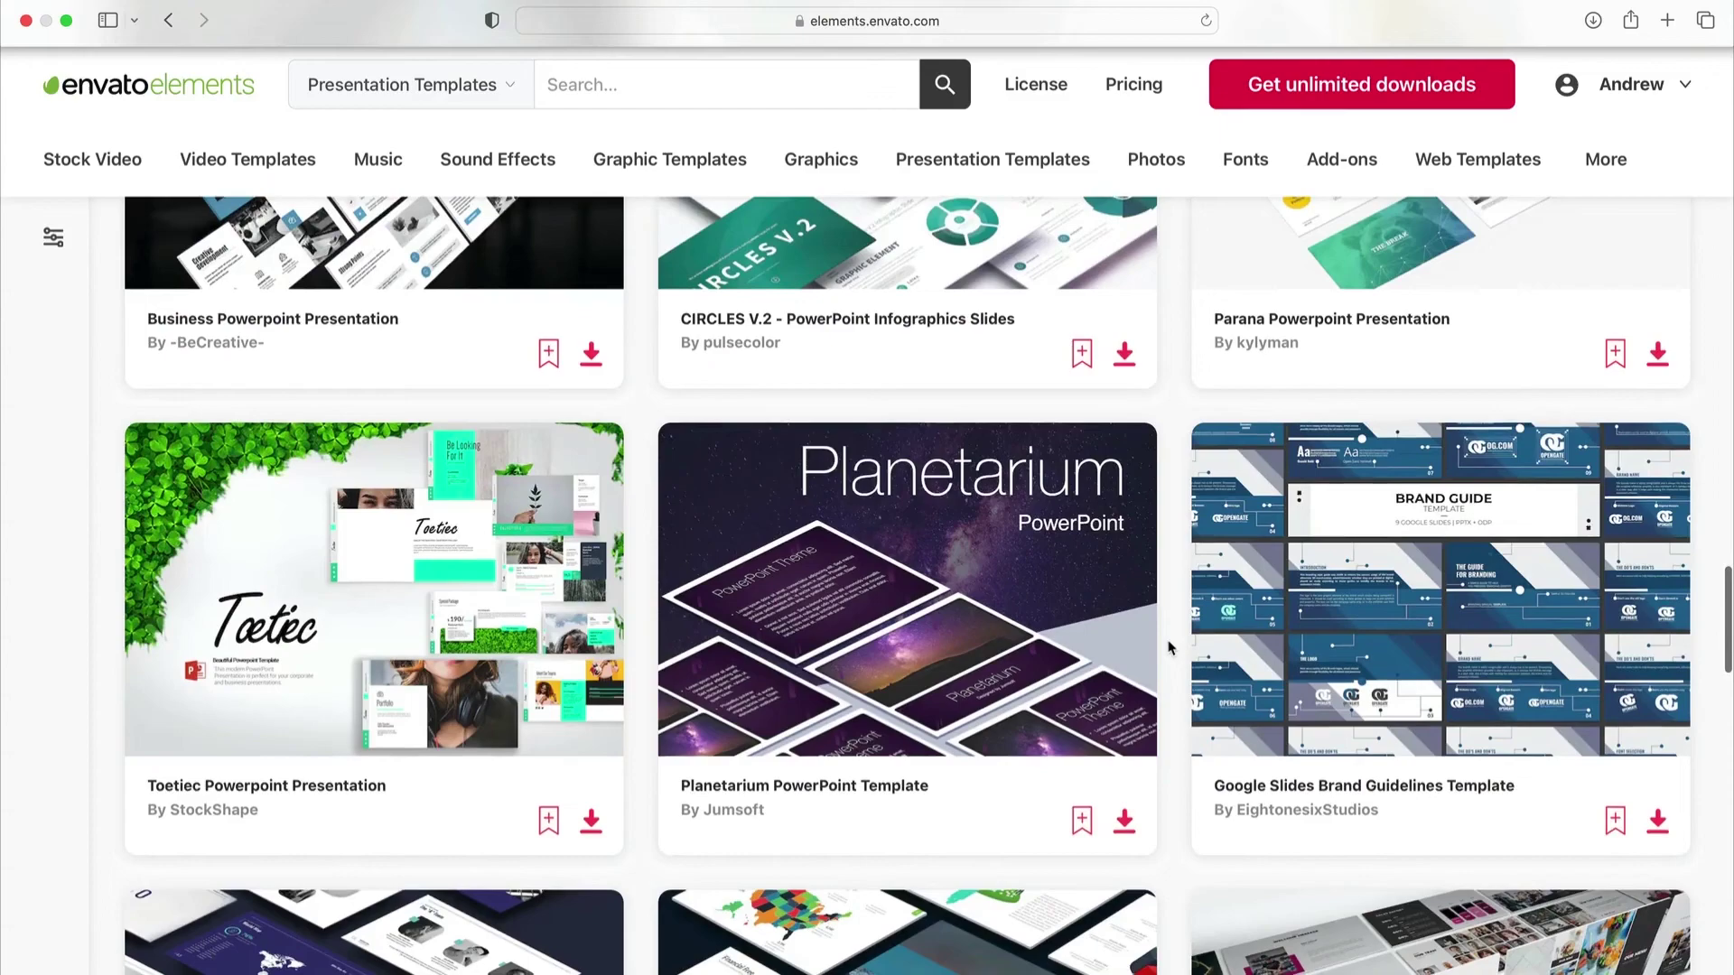
scroll(1170, 647, down, 1)
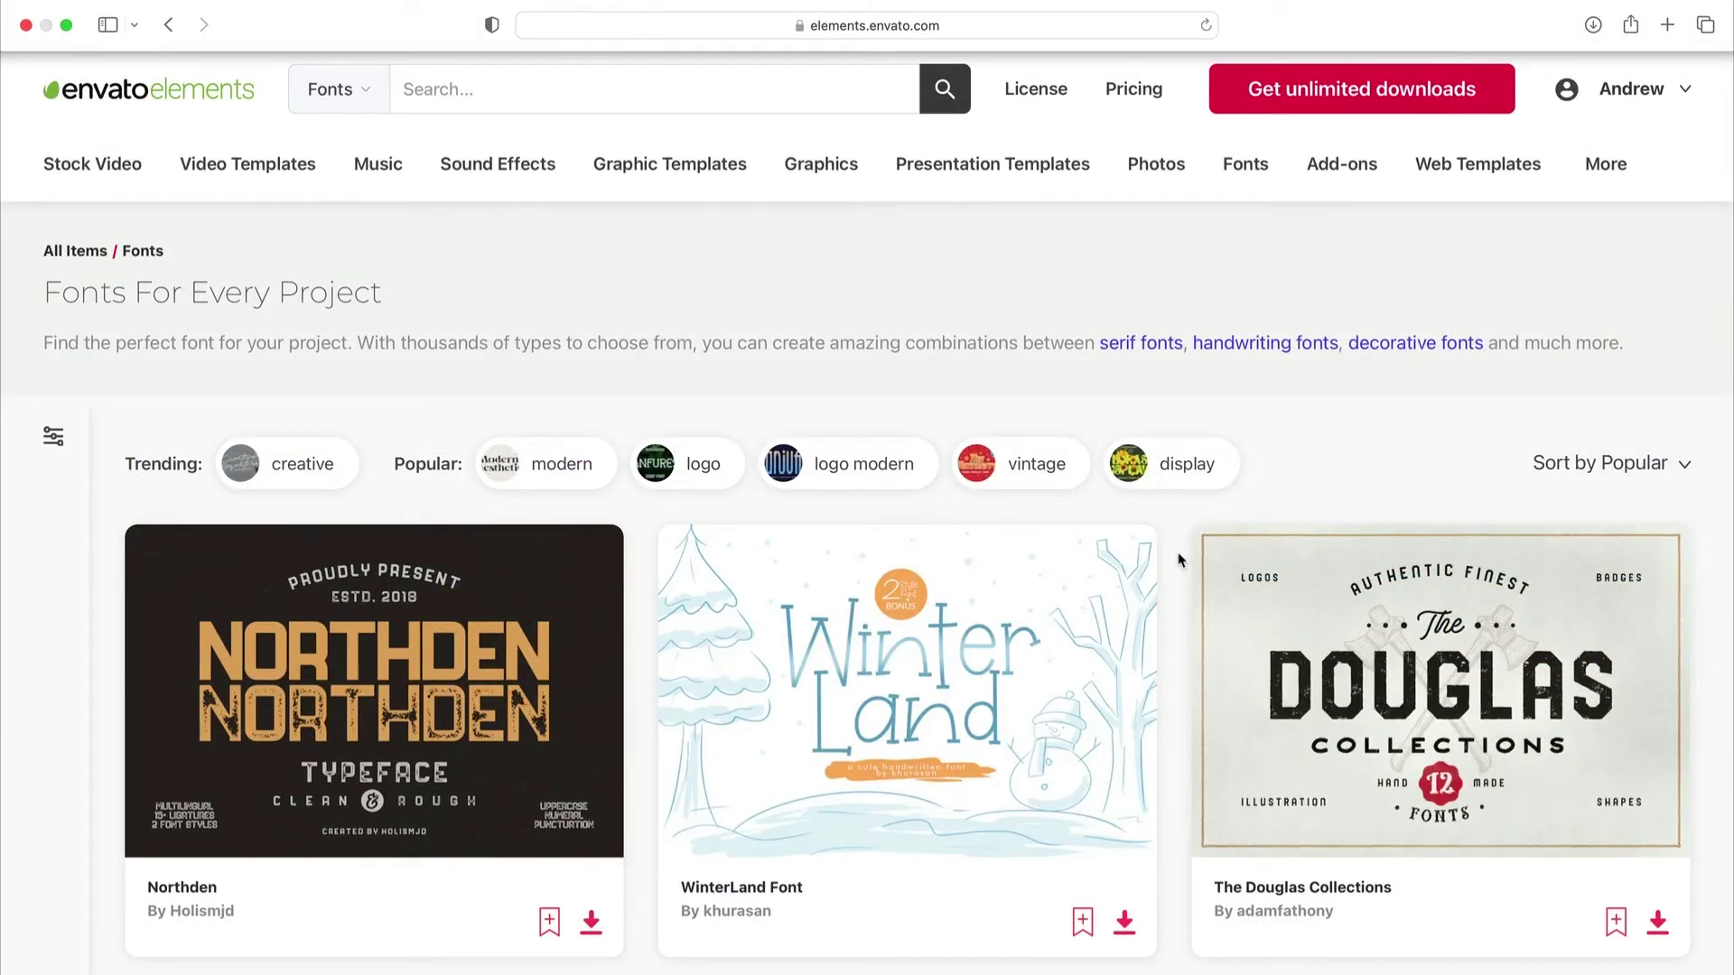
scroll(1180, 559, down, 5)
scroll(1179, 560, down, 6)
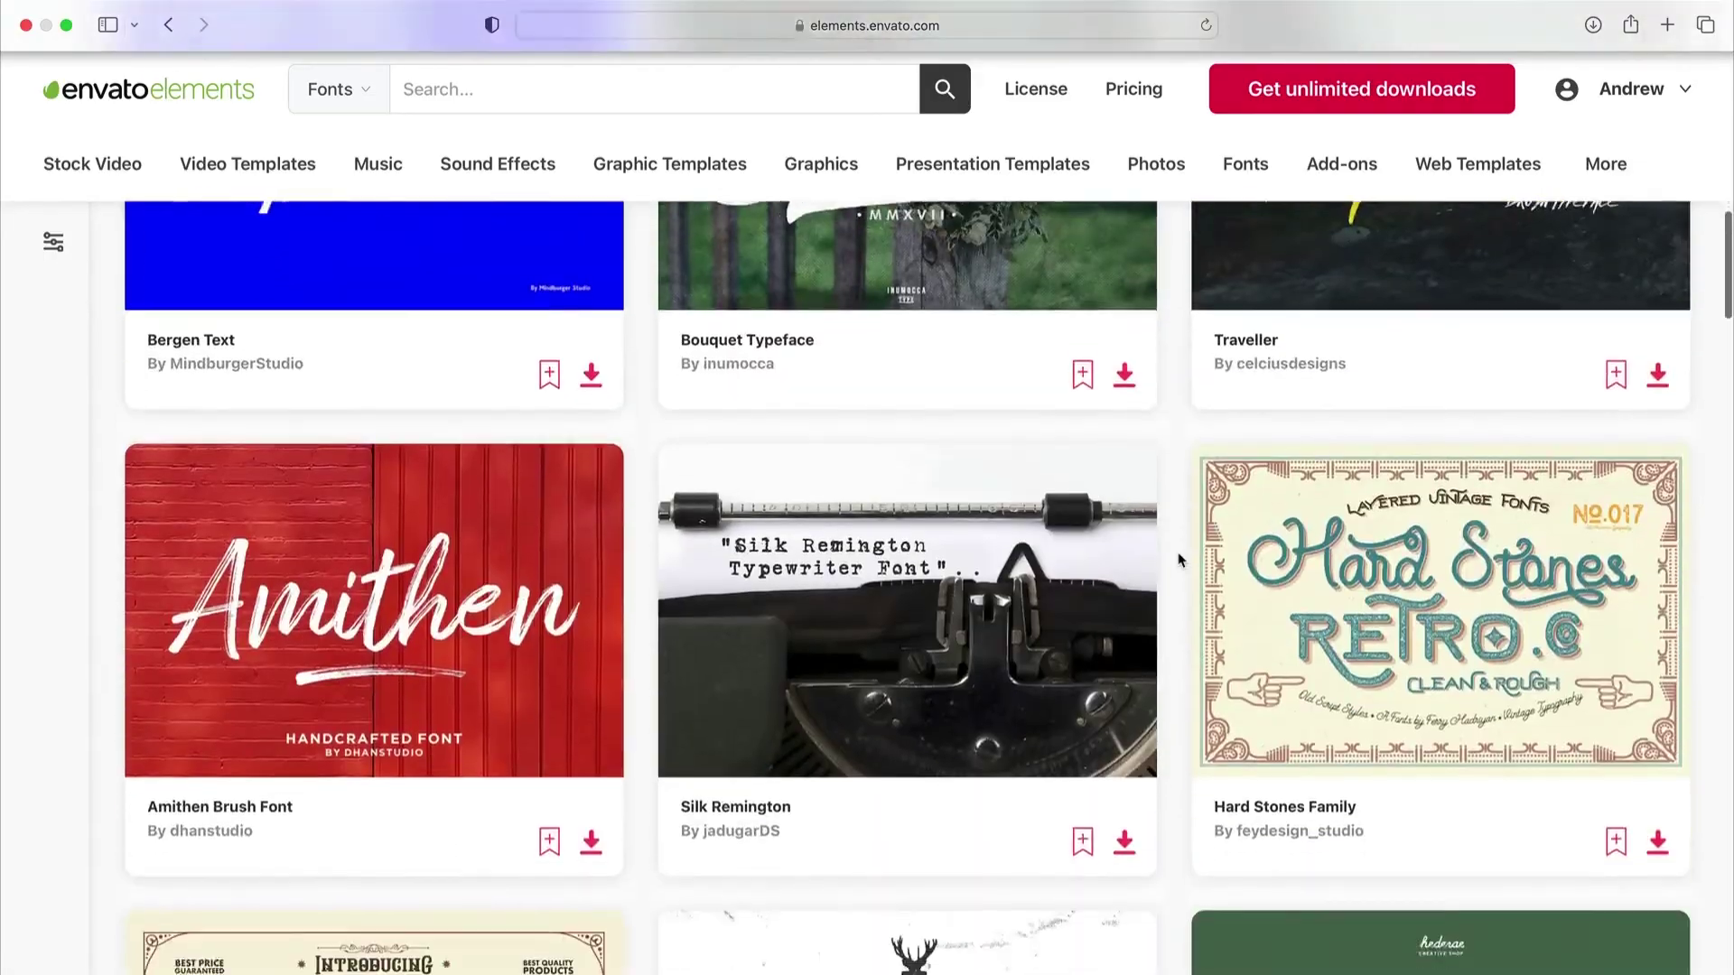
scroll(1178, 559, down, 2)
scroll(1178, 560, down, 5)
scroll(1178, 560, down, 2)
scroll(1178, 559, down, 5)
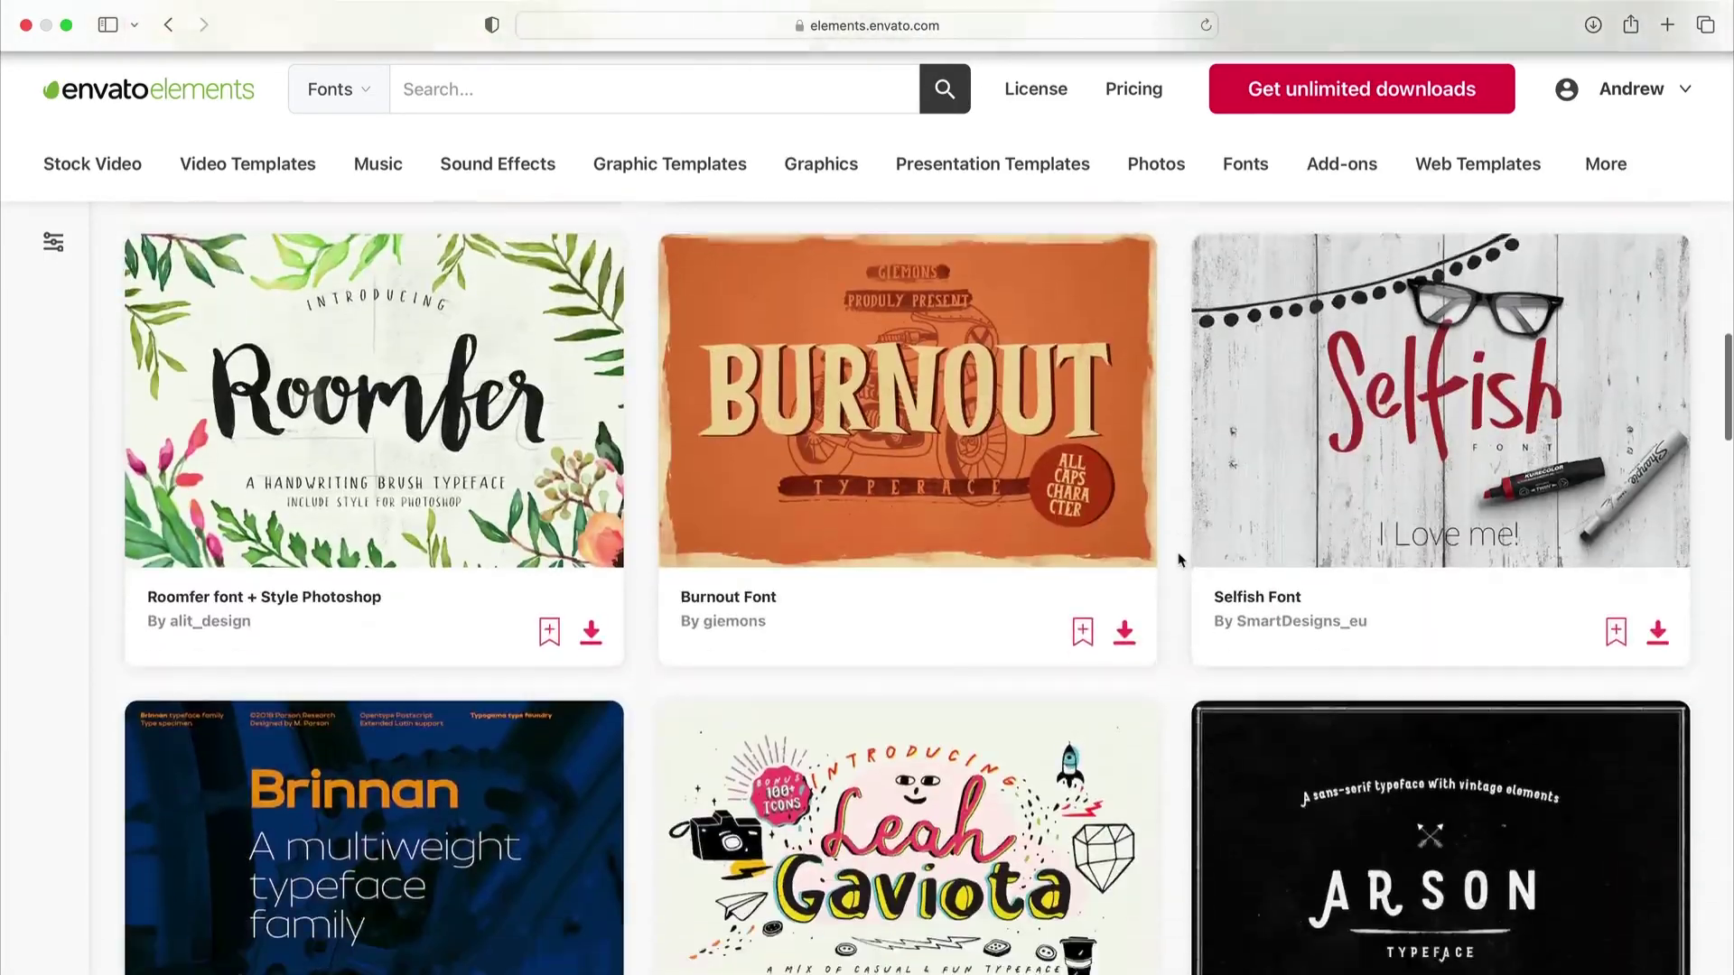
scroll(1178, 560, down, 2)
scroll(1179, 559, down, 5)
scroll(1178, 559, down, 2)
scroll(1179, 560, down, 5)
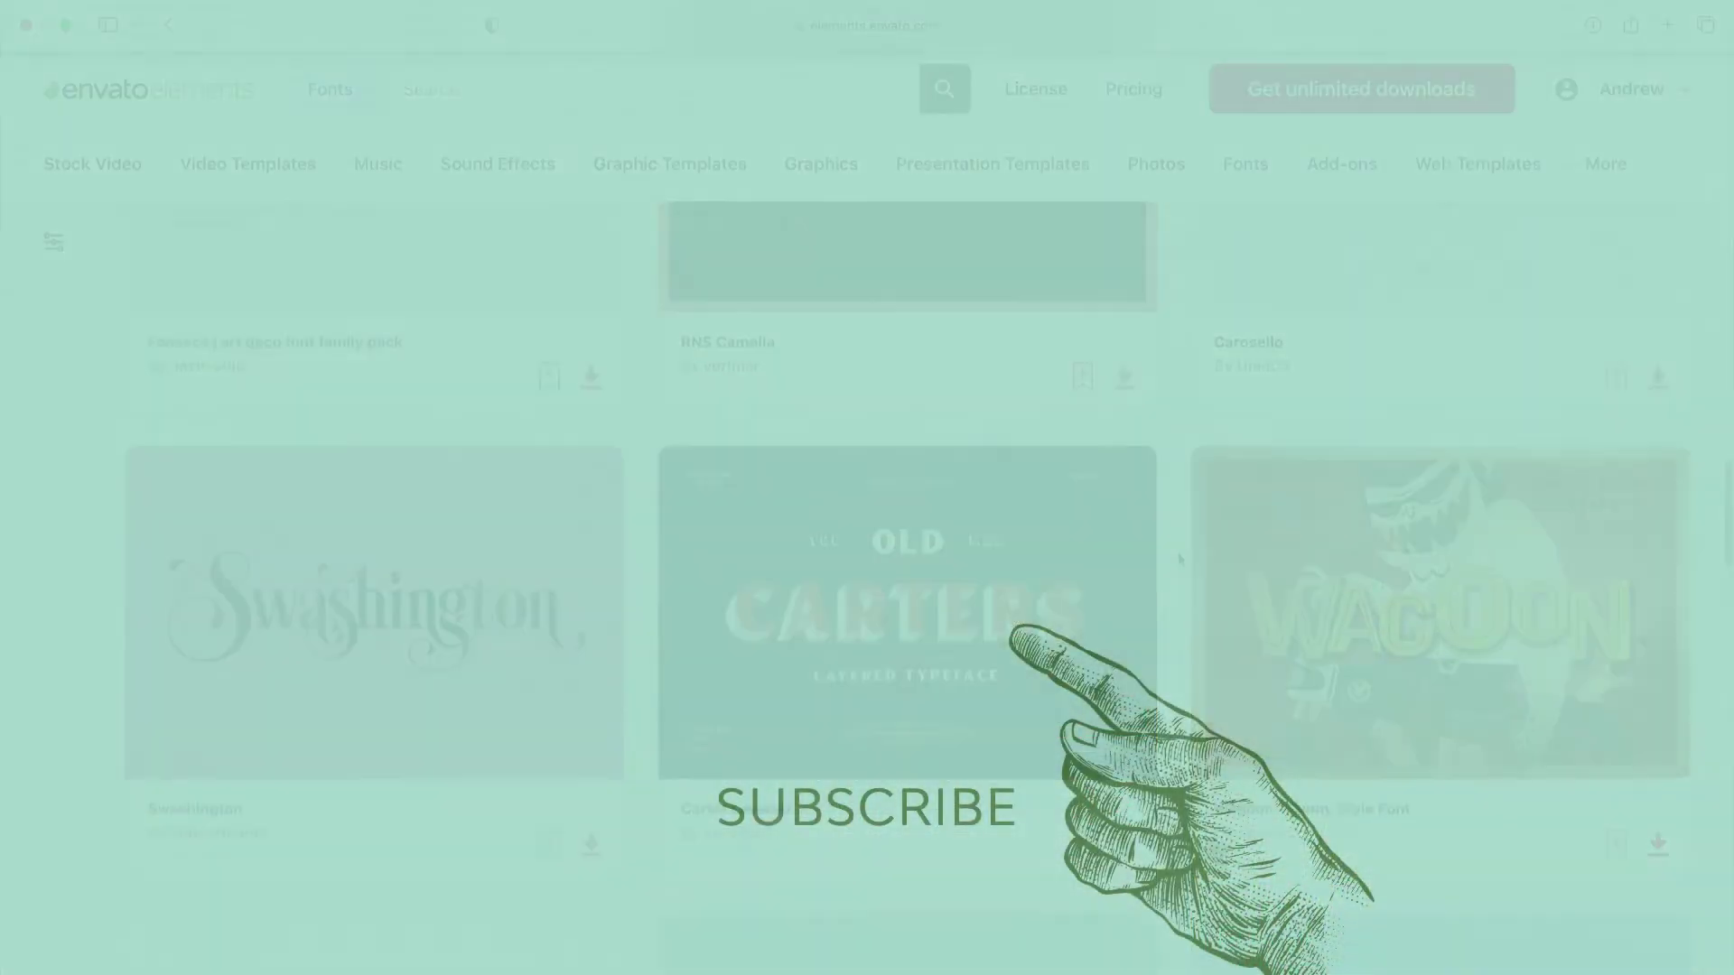